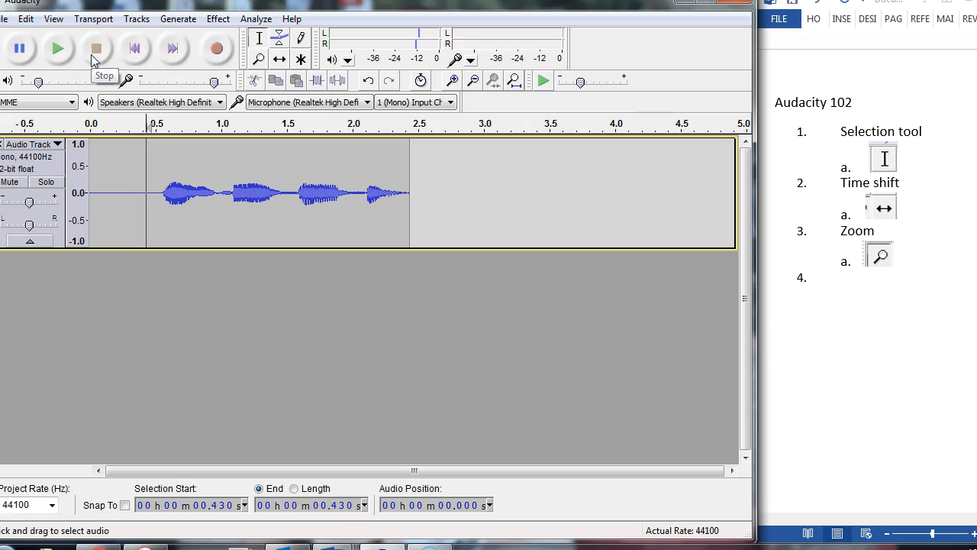
- Loop-play the recorded track briefly and stop the playback
key("shift")
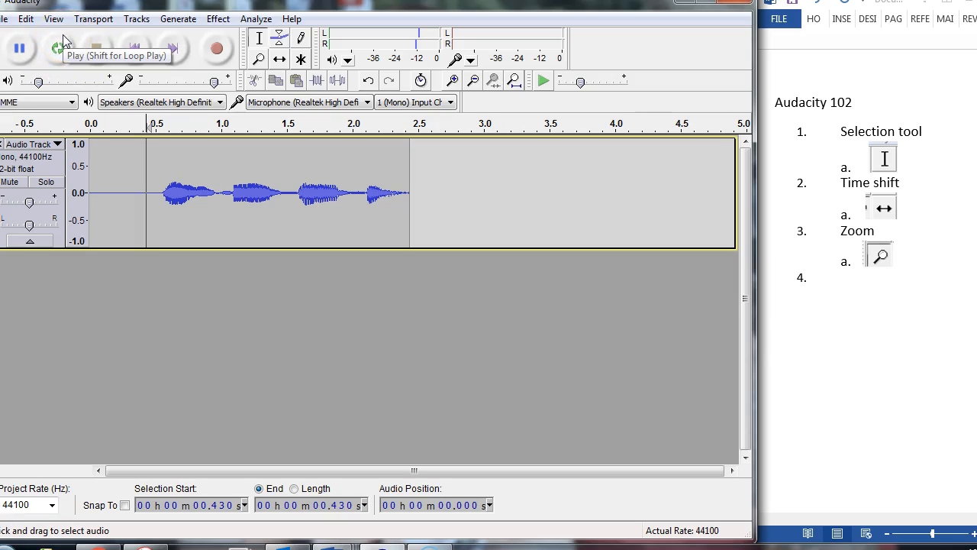
left_click(62, 35, "shift")
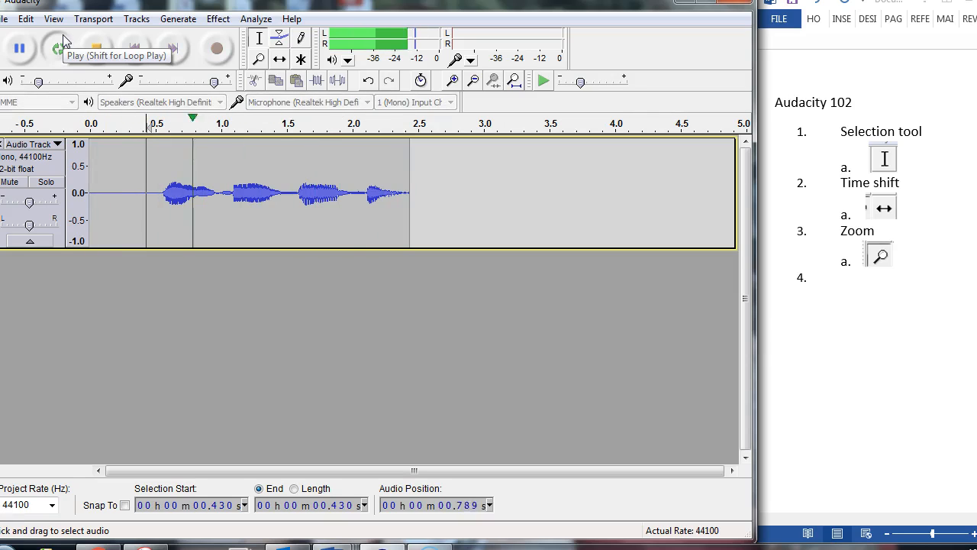
left_click(96, 48)
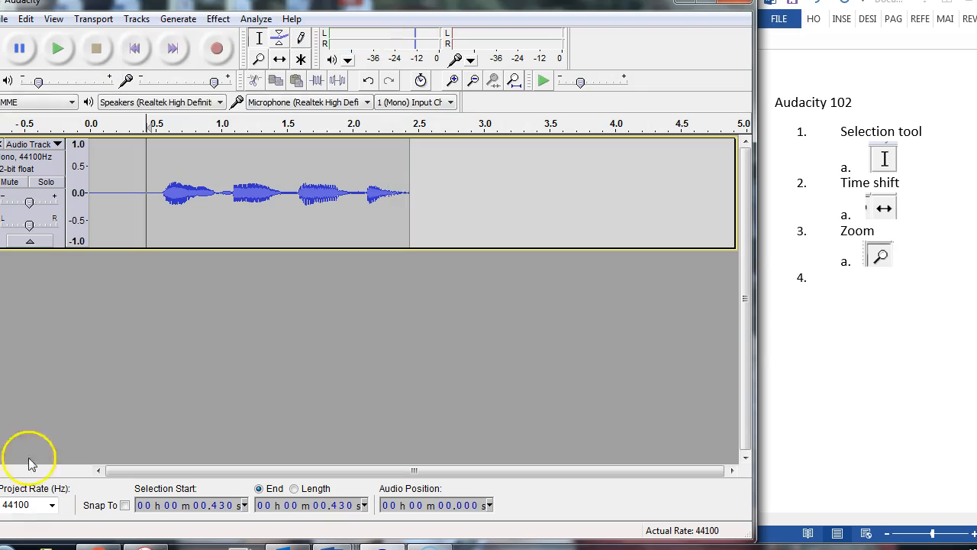
- Select and delete the first sound, from about 0.52 to 1.09 s, and undo the deletion
left_click(257, 38)
left_click_drag(160, 191, 232, 210)
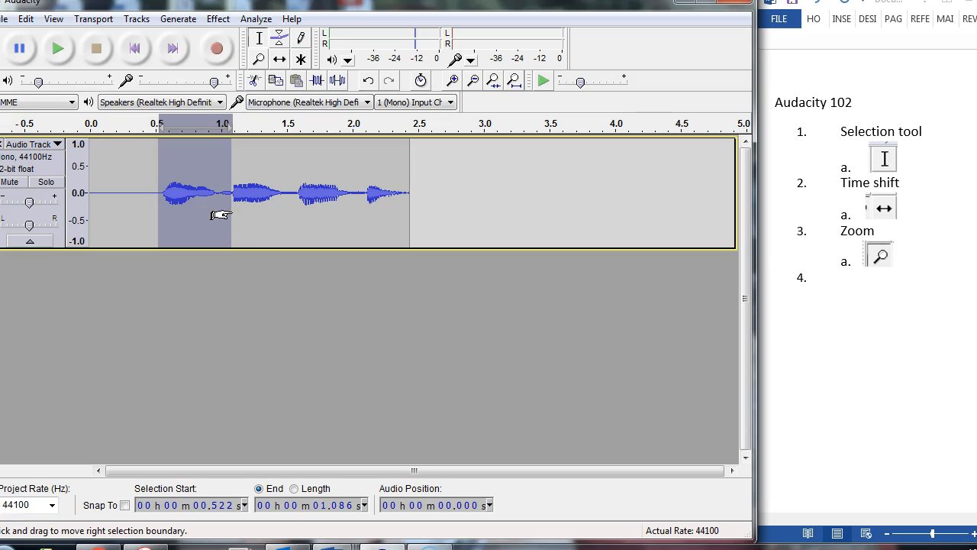
key("Delete")
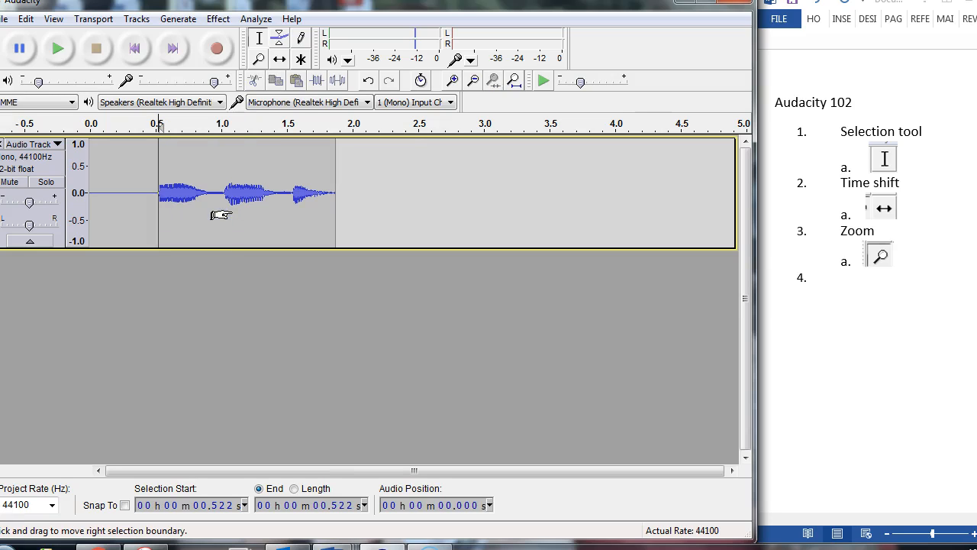
key("ctrl+z")
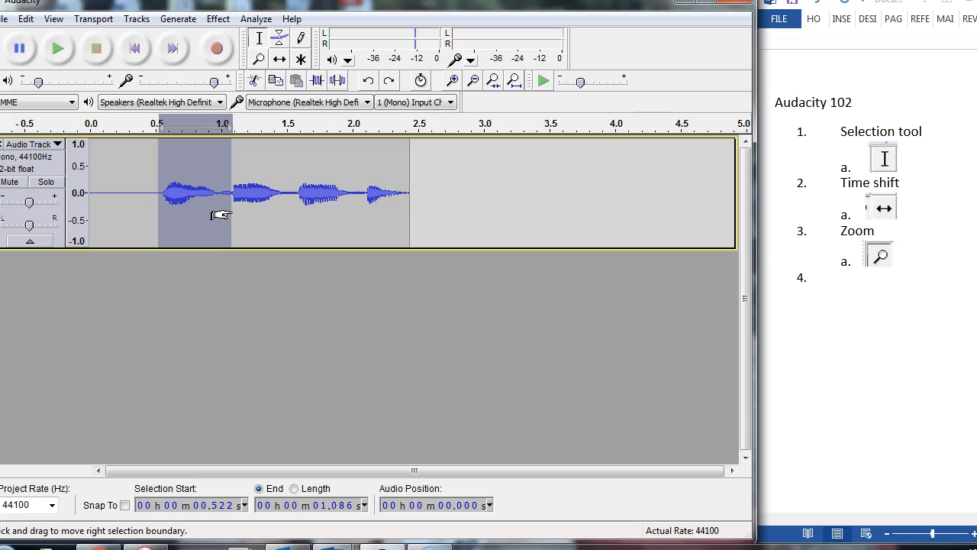
- Copy the last two sounds, selected from about 1.59 to 2.54 s, and paste them twice in a row at the track's end
left_click(377, 206)
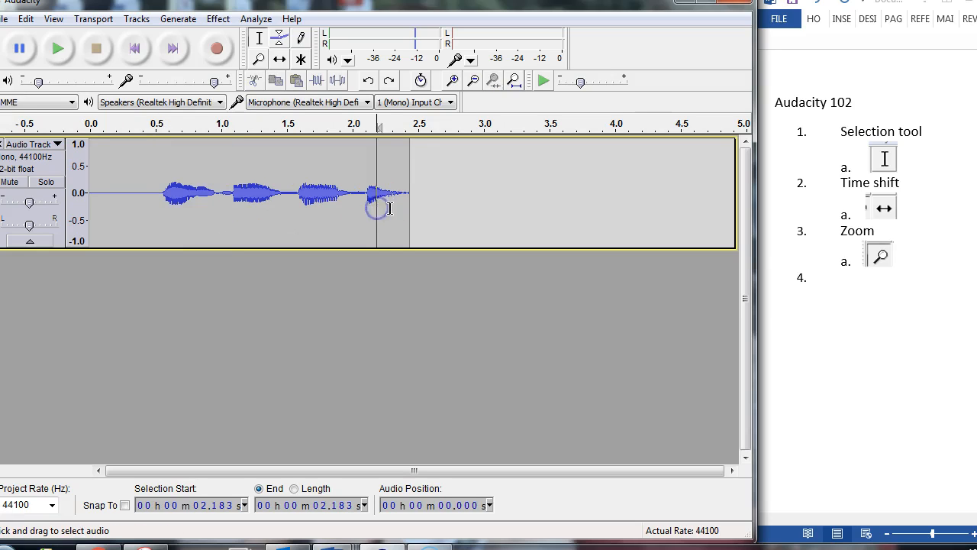
left_click_drag(423, 209, 299, 199)
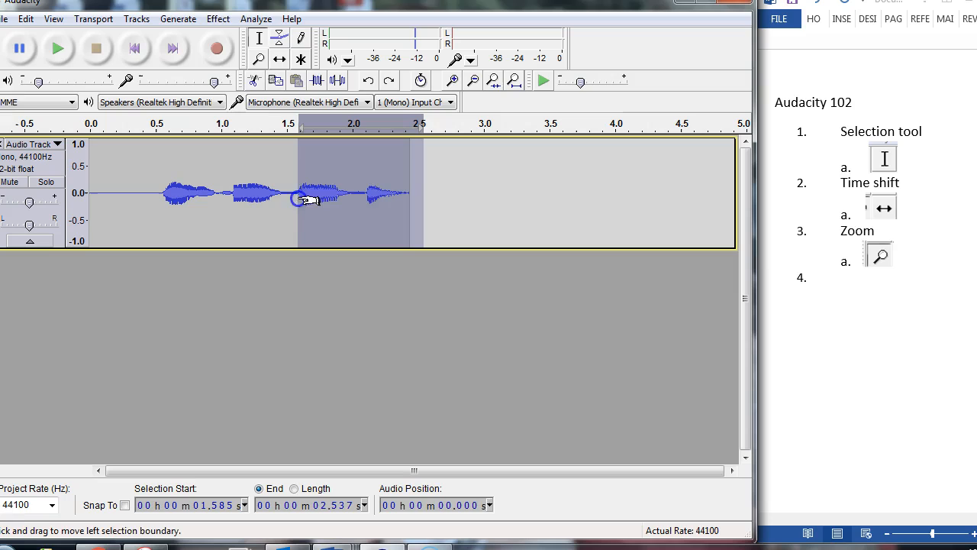
left_click(411, 194)
key("ctrl+v")
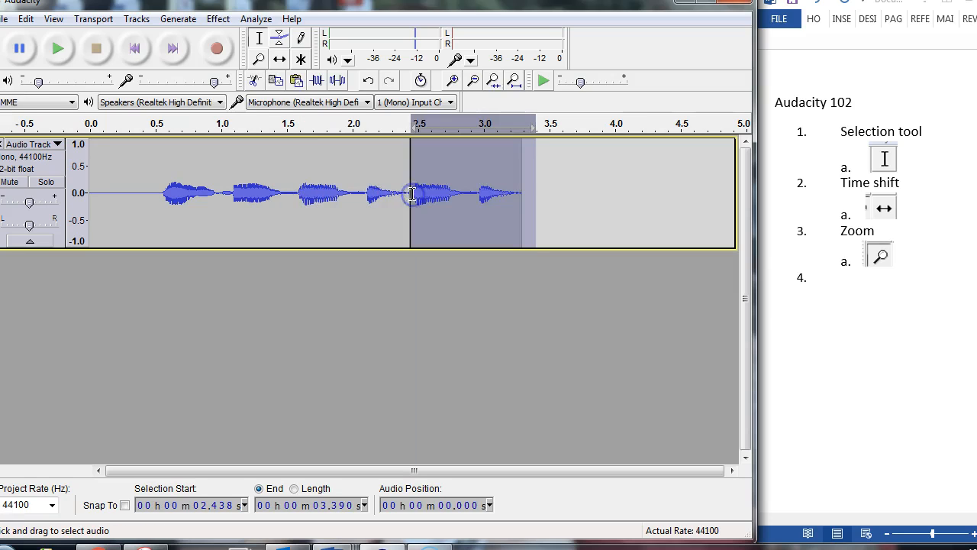
left_click(523, 196)
key("ctrl+v")
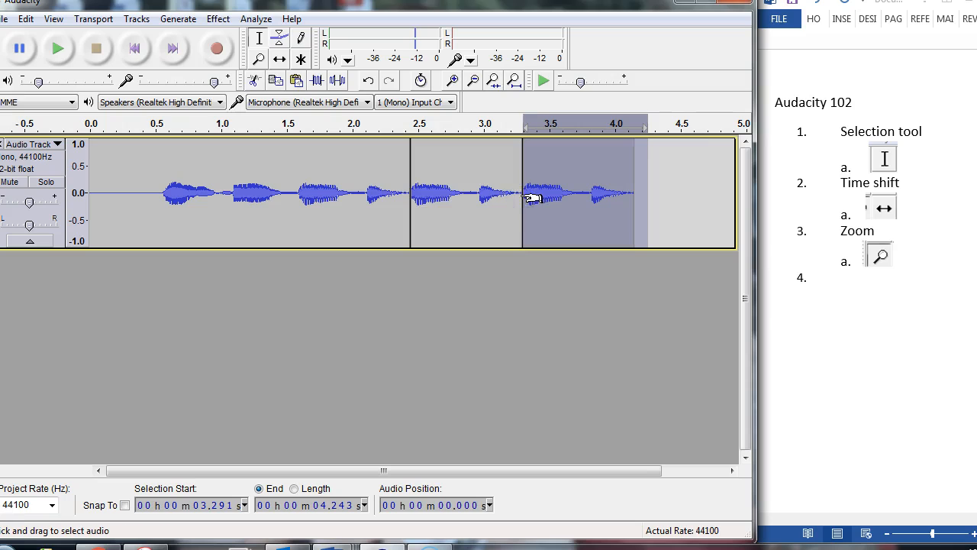
- Play the extended track from about 0.40 s
left_click(142, 173)
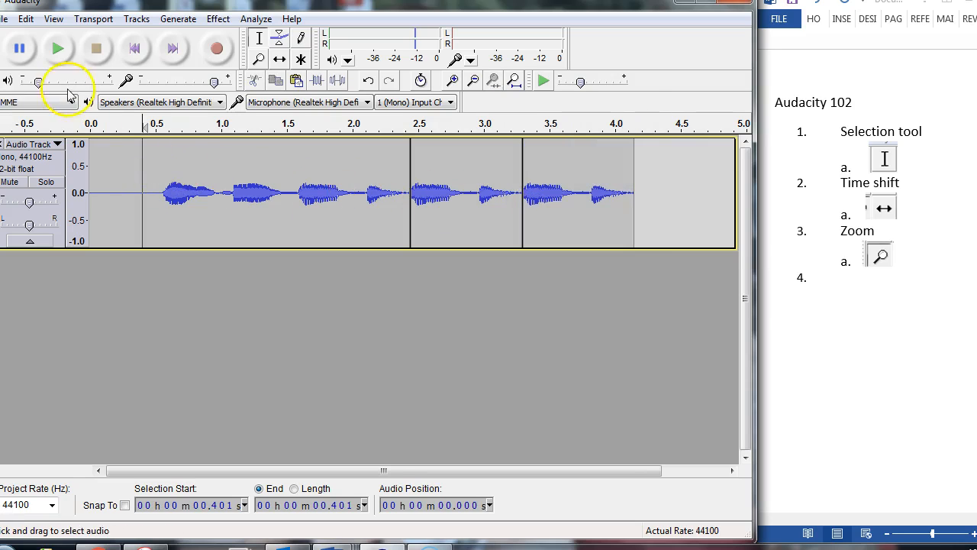
left_click(58, 49)
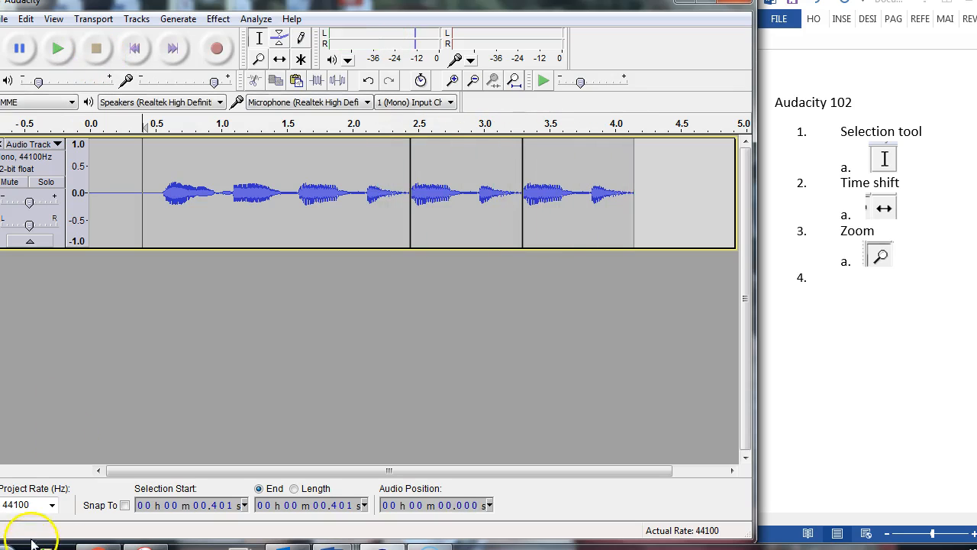
left_click(907, 205)
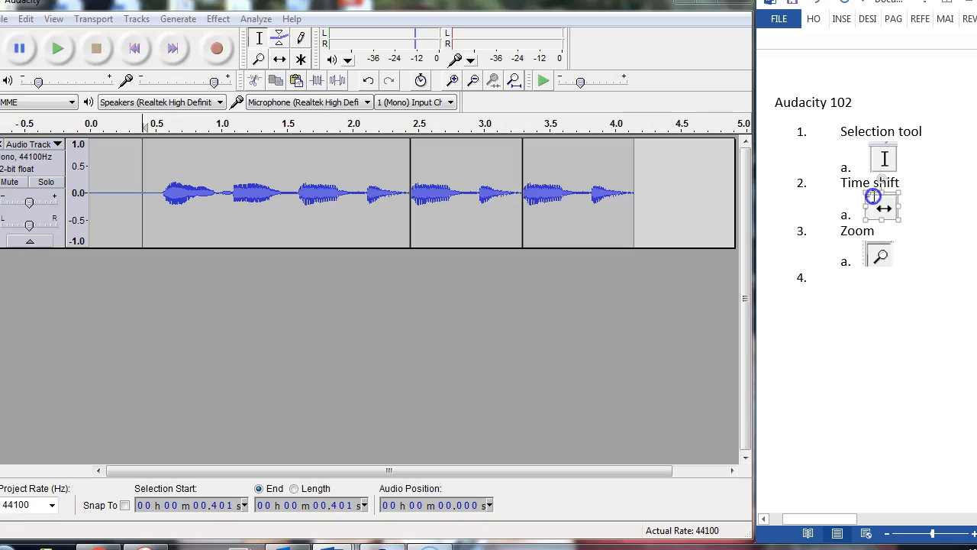
left_click(908, 196)
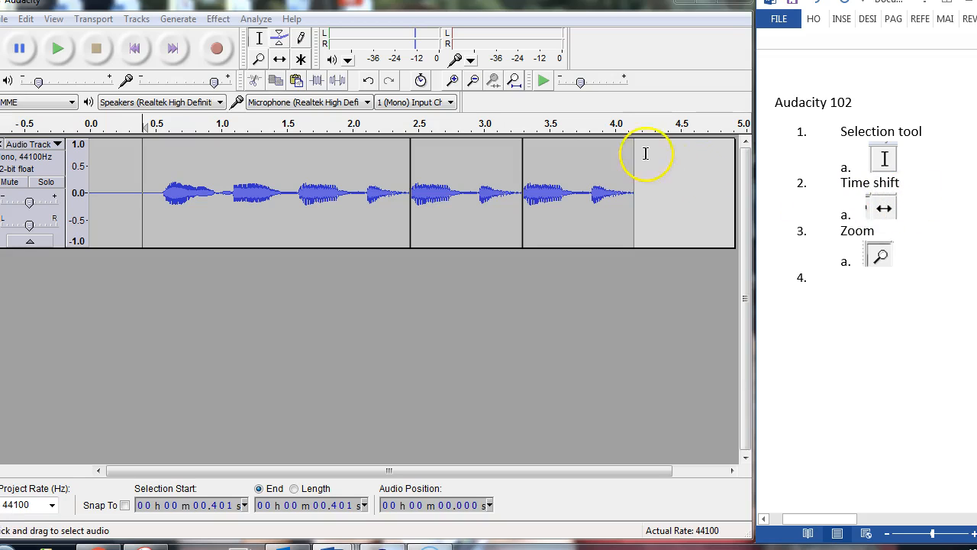
- Time-shift the three clips apart so they start at about 0.05, 2.7 and 3.7 s
left_click(279, 59)
left_click_drag(554, 175, 592, 176)
left_click_drag(526, 178, 603, 184)
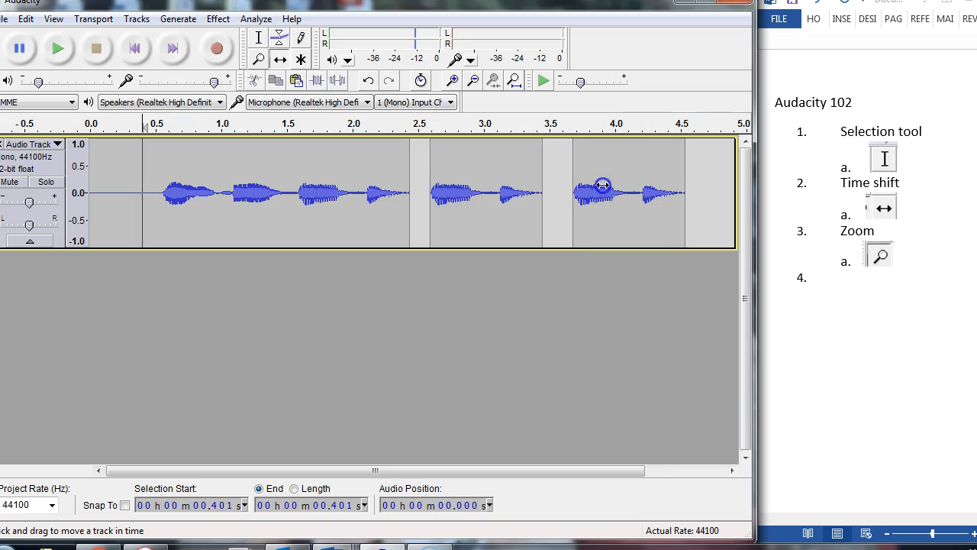
left_click_drag(489, 186, 496, 186)
mouse_move(366, 186)
left_mouse_down()
mouse_move(389, 186)
mouse_move(353, 183)
mouse_move(372, 186)
left_mouse_up()
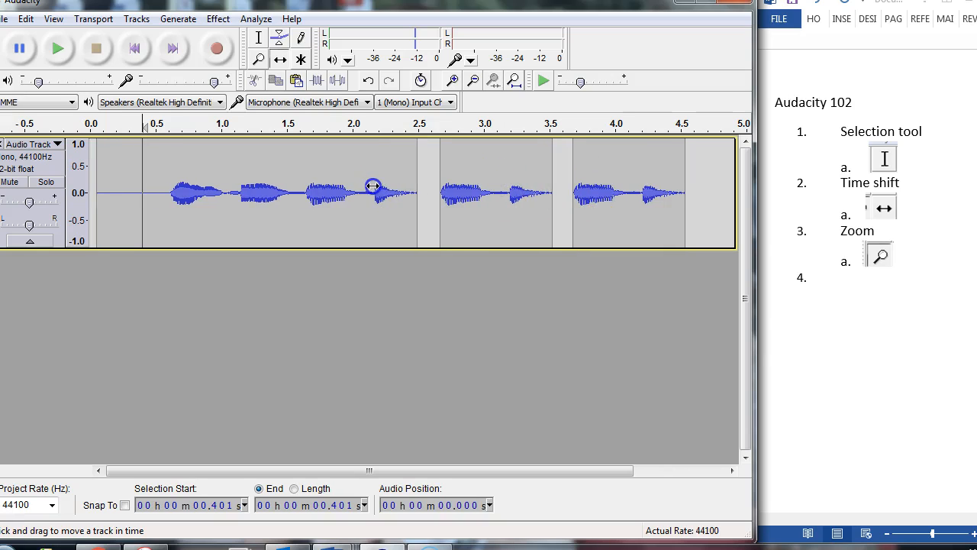
mouse_move(507, 192)
left_mouse_down()
mouse_move(482, 192)
mouse_move(514, 191)
left_mouse_up()
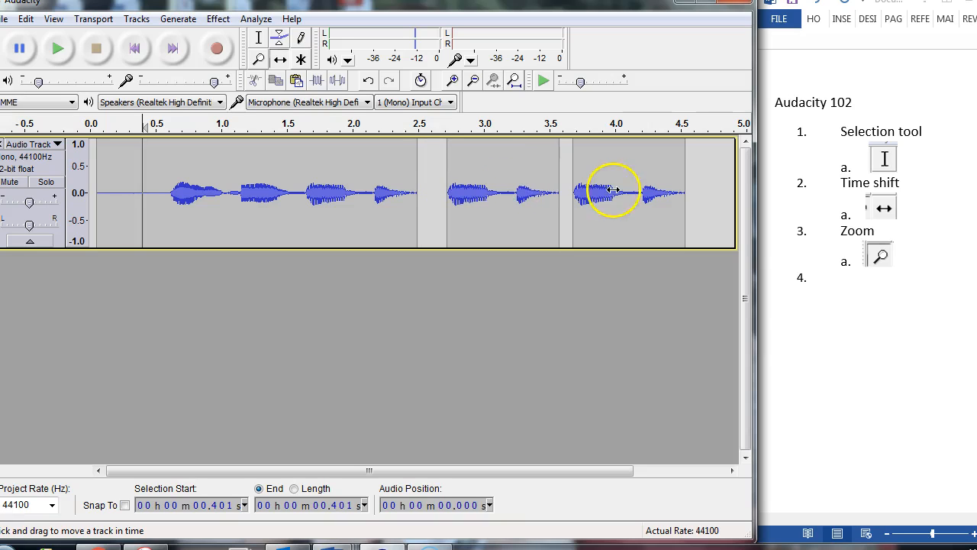
- Shift the two pasted clips further along the timeline, joined end to end, starting at about 3.3 and 4.1 s
left_click_drag(613, 189, 674, 191)
left_click_drag(471, 164, 561, 171)
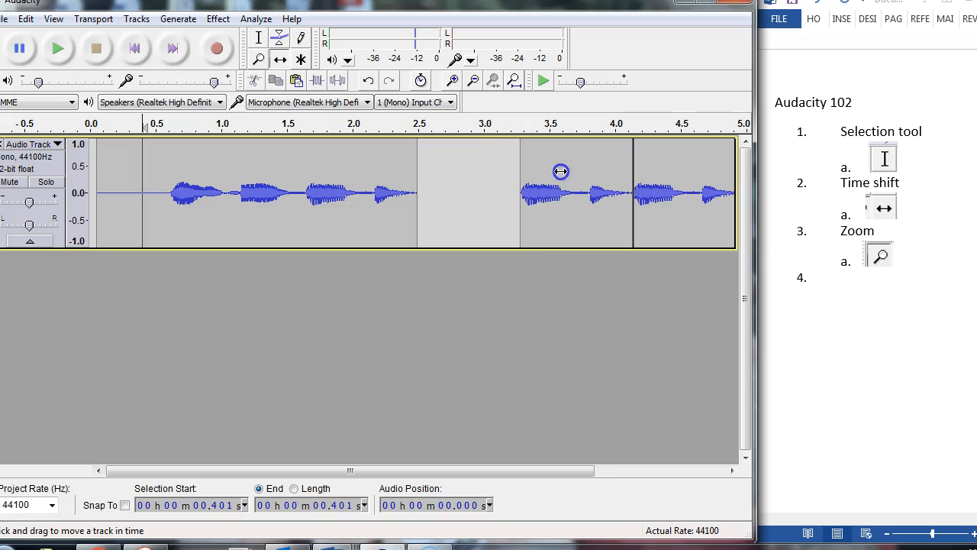
left_click_drag(654, 179, 647, 179)
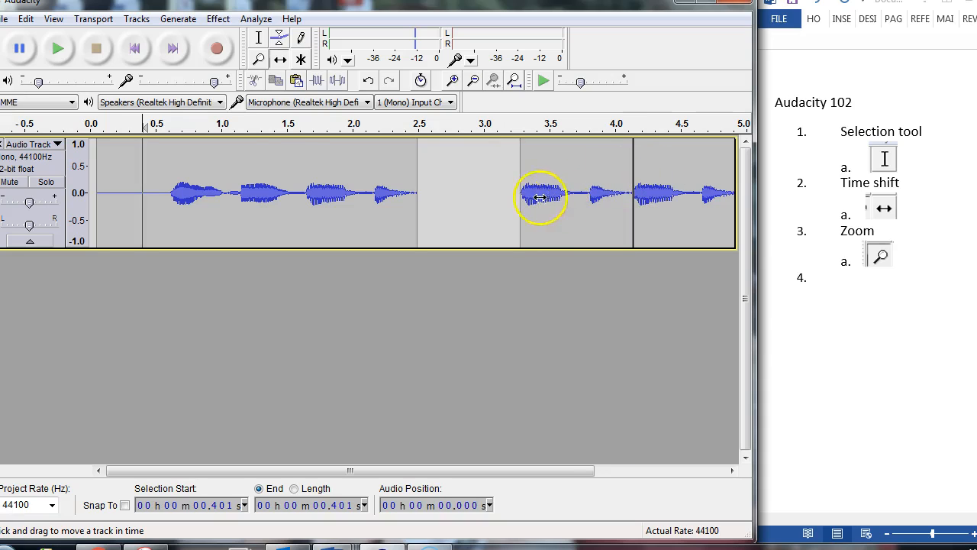
- Return to the start of the track and play the clips with the gap between them
left_click(94, 47)
left_click(134, 48)
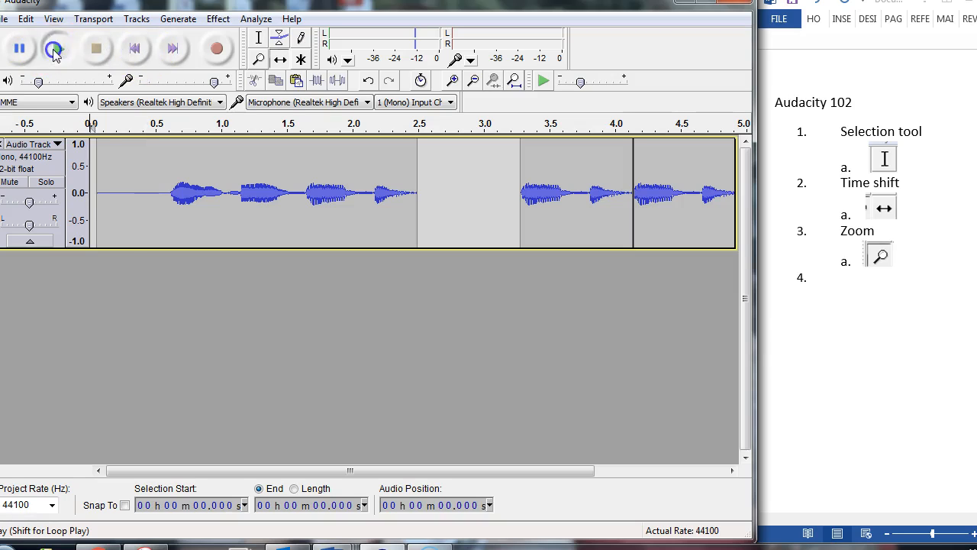
left_click(53, 49)
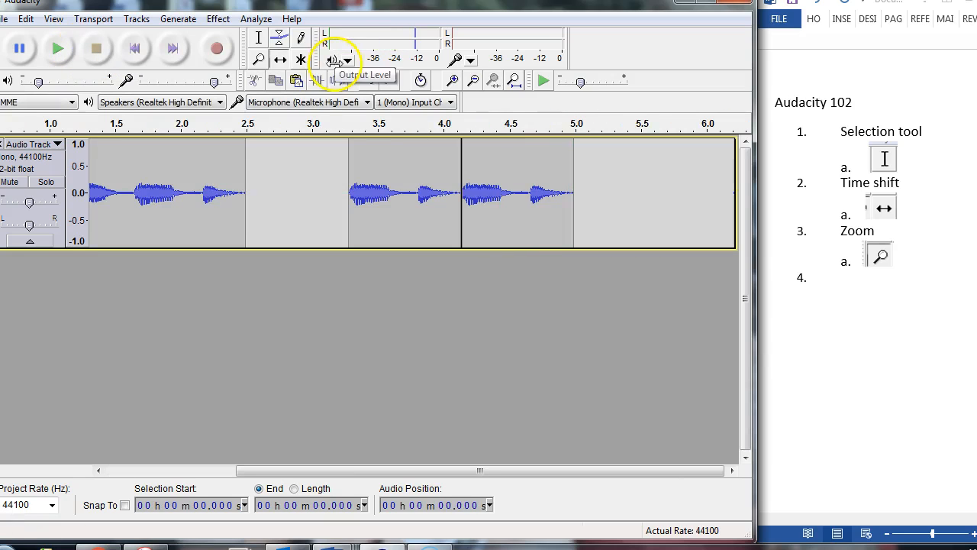
- Time-shift the two pasted clips back so each one directly adjoins the end of the preceding clip
left_click(280, 59)
left_click_drag(413, 159, 300, 175)
left_click_drag(539, 191, 424, 188)
- Play the rejoined clips from the beginning of the track and stop the playback
left_click(134, 48)
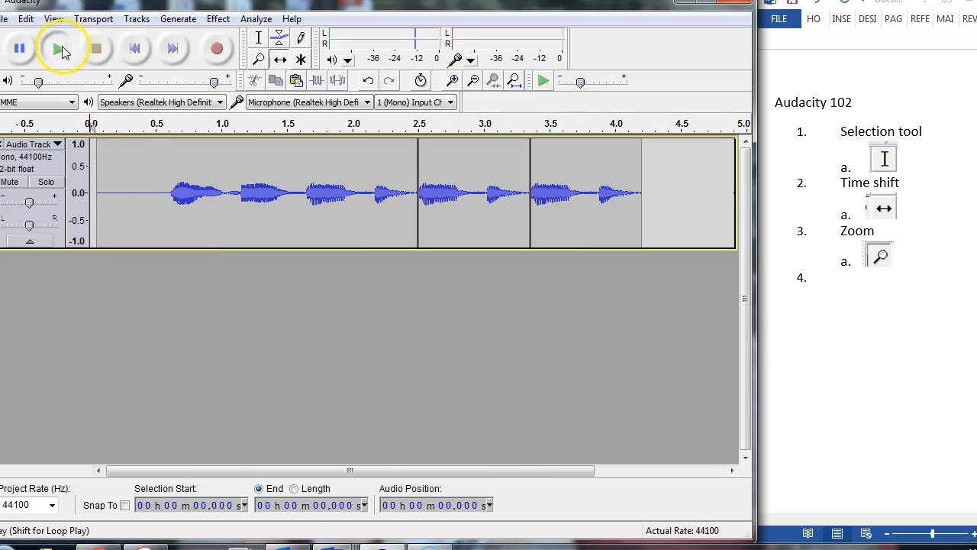
left_click(59, 49)
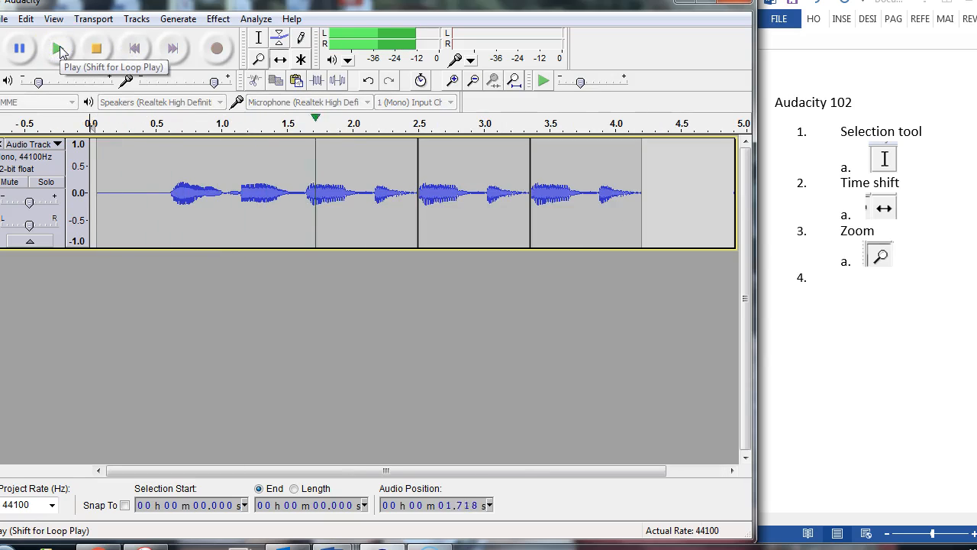
left_click(99, 52)
left_click(103, 52)
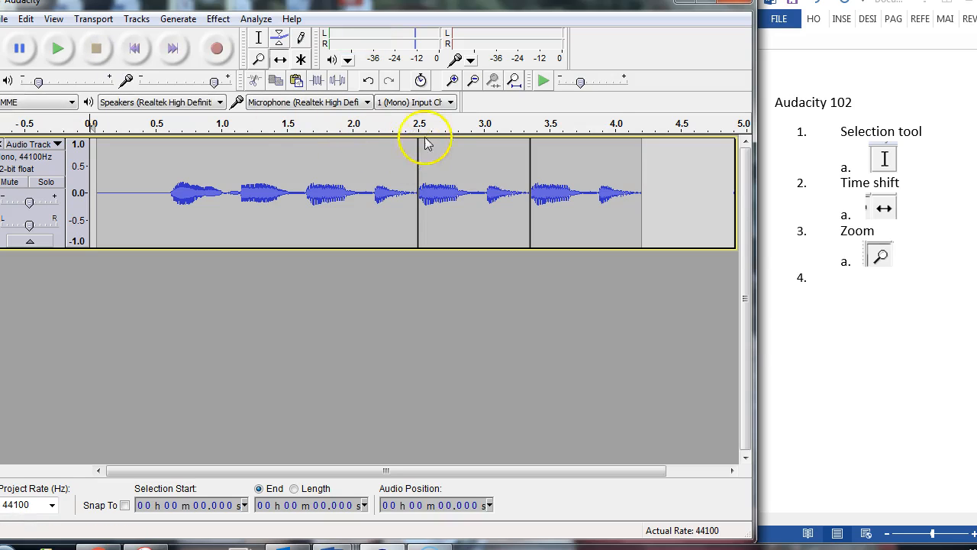
- Zoom in around the start of the first pasted clip, switch to the Selection tool, and play and stop the track
left_click(258, 59)
left_click(497, 187)
left_click(400, 203)
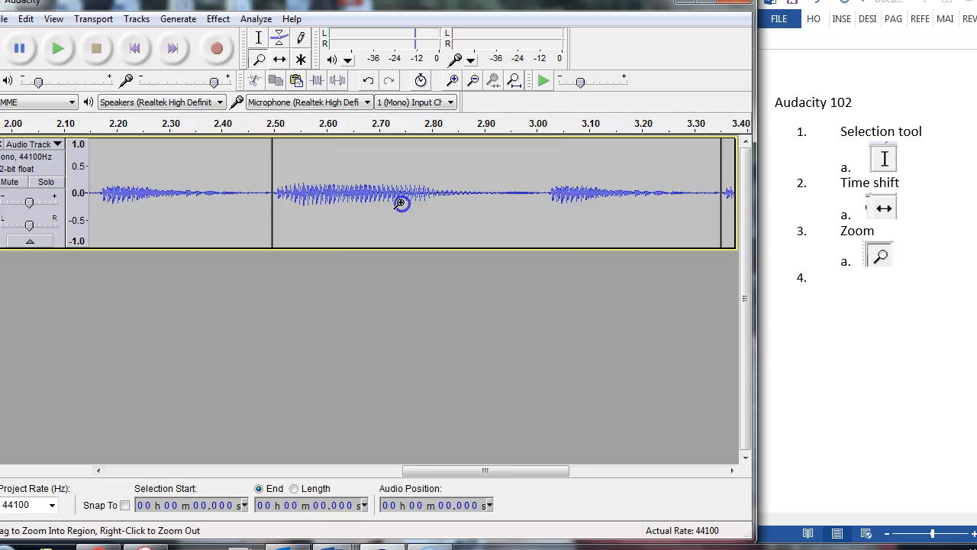
left_click(400, 203)
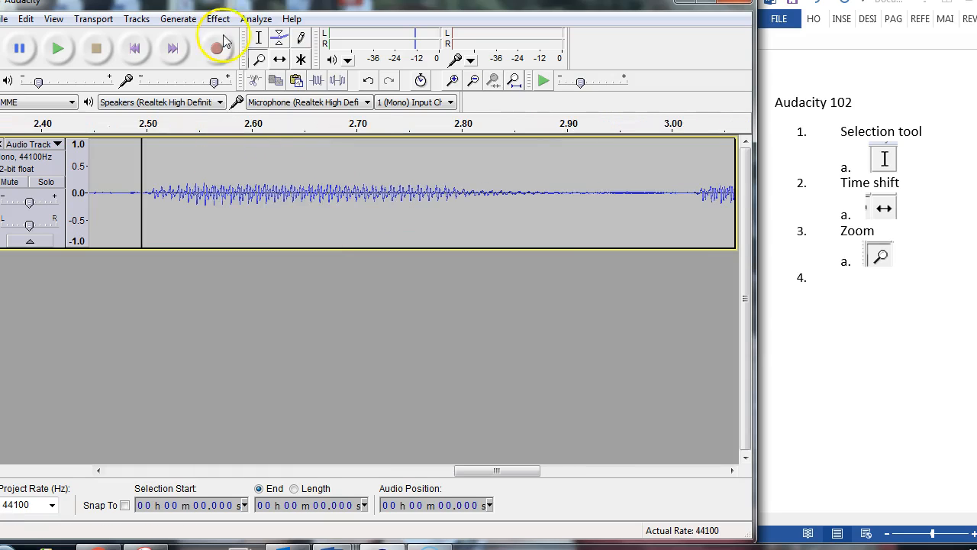
left_click(258, 38)
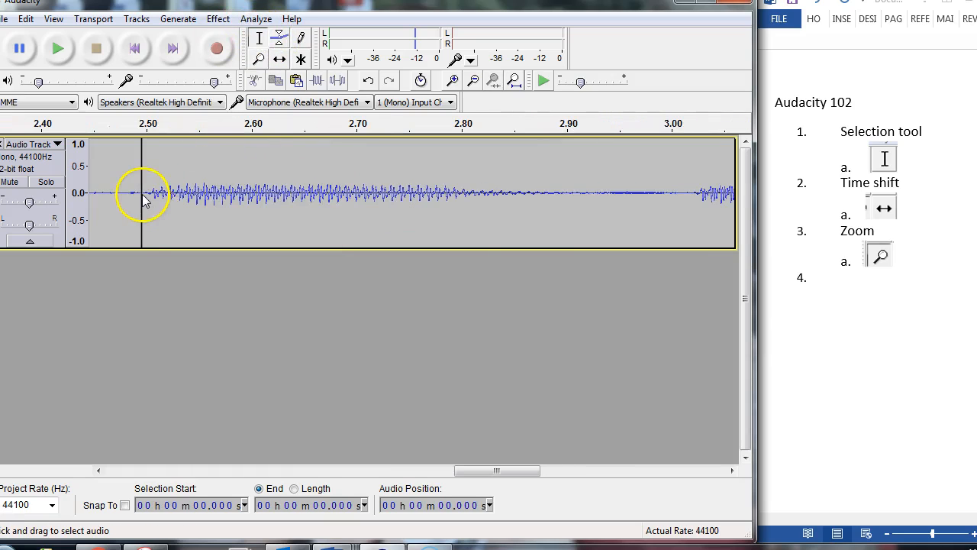
key("space")
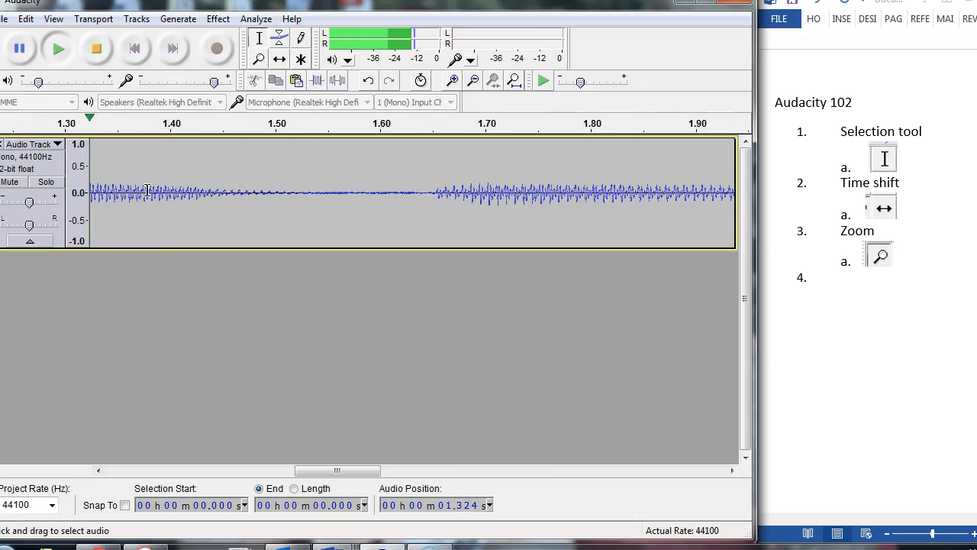
key("space")
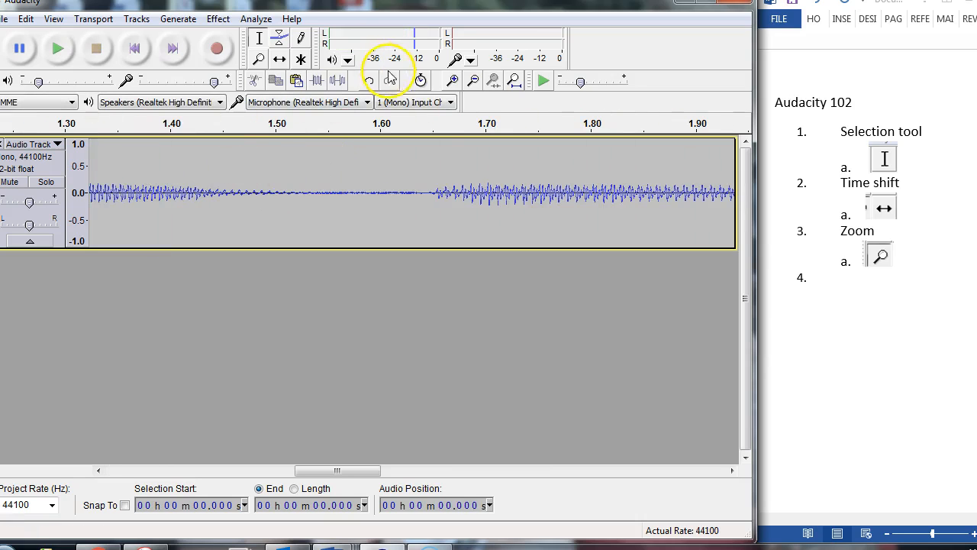
- Select the first sound from about 0.61 to 1.16 s and loop-play only that selection
left_click(474, 80)
left_click(473, 80)
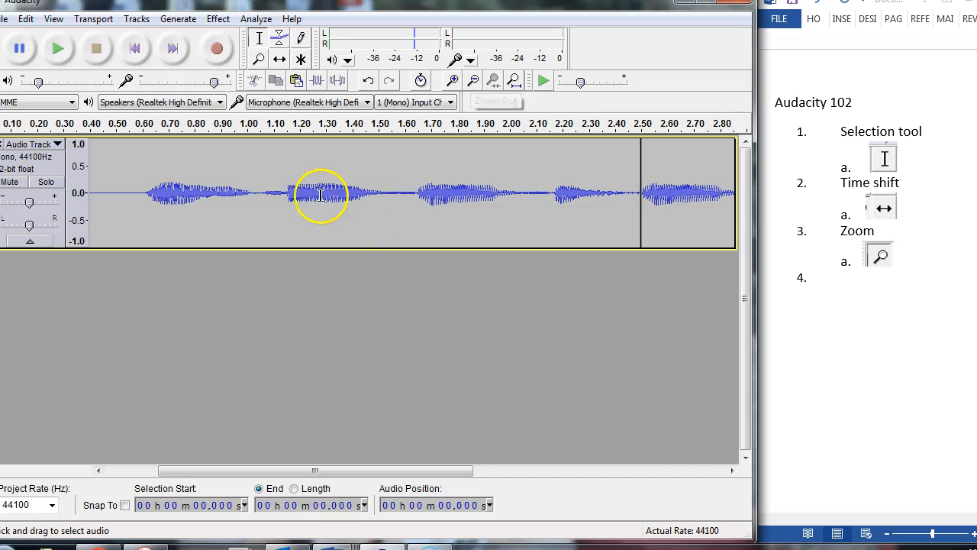
left_click_drag(152, 189, 290, 210)
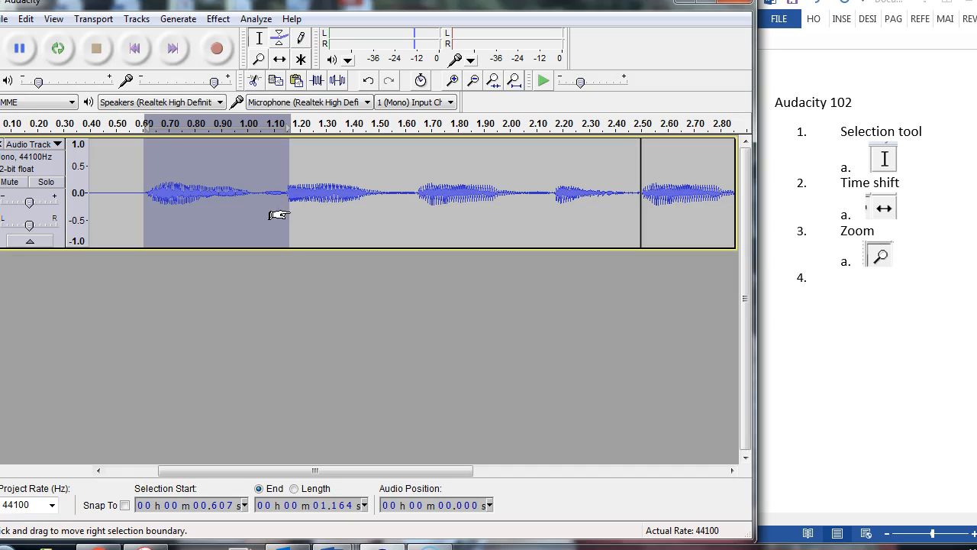
left_click(60, 50)
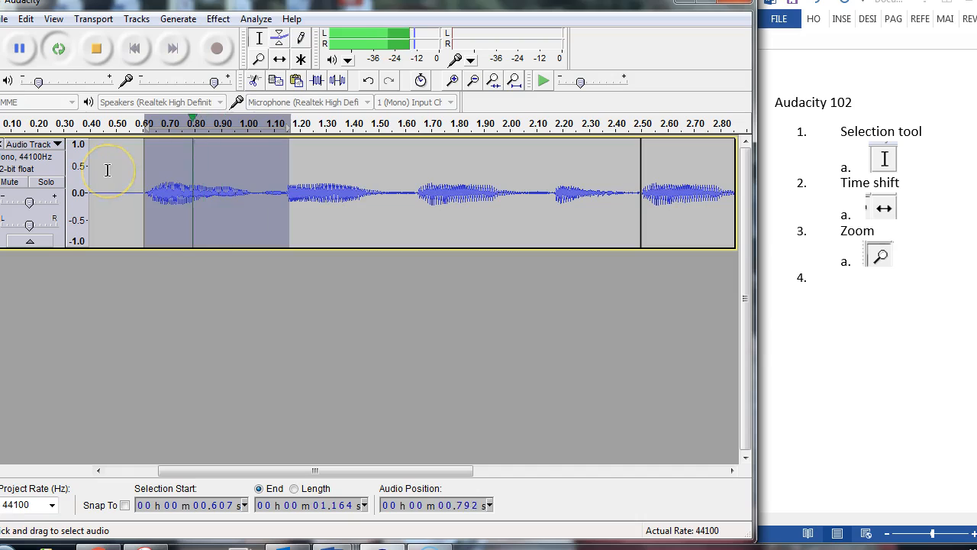
key("space")
- Reselect the first sound more tightly, from about 0.62 to 1.06 s
left_click(263, 191)
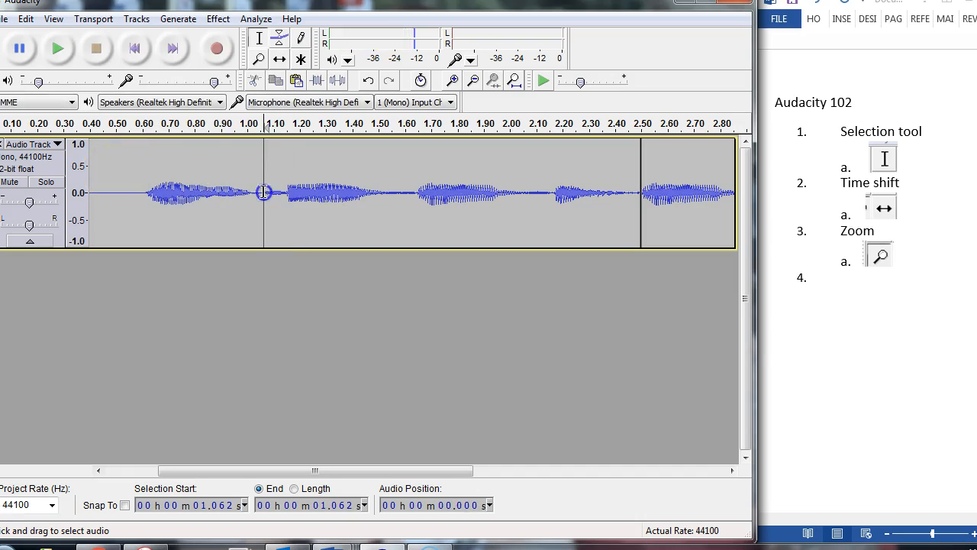
left_click(261, 192)
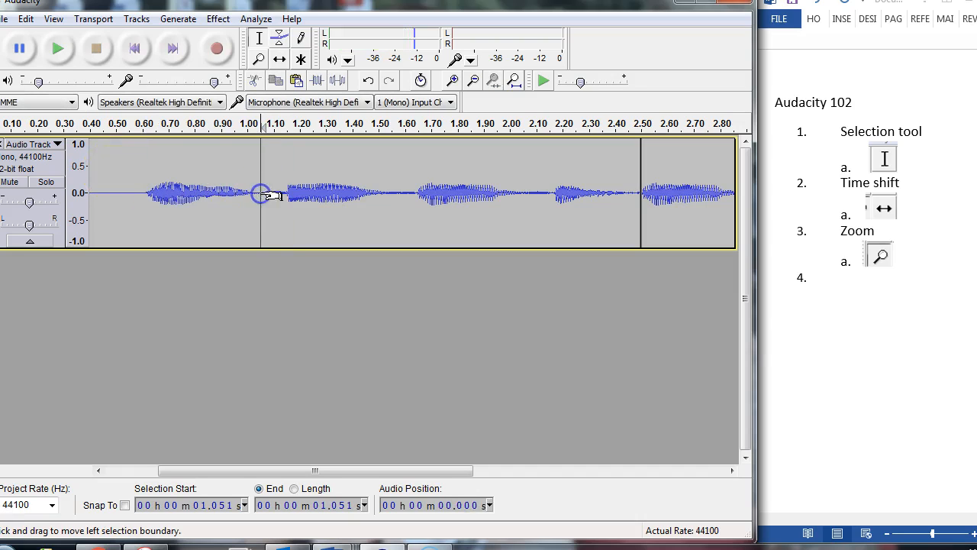
left_click_drag(148, 158, 262, 180)
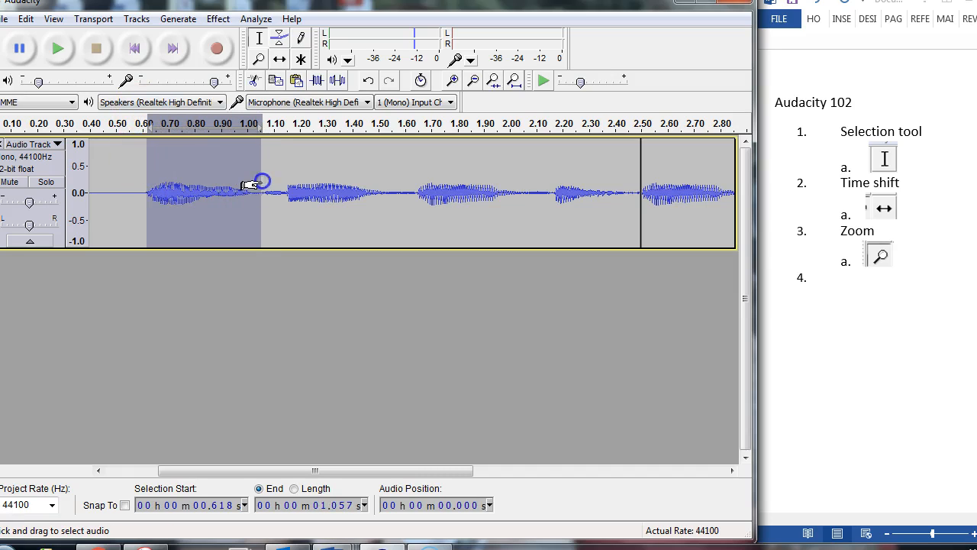
- Loop-play the selected first sound, stop it, and copy it
key("space")
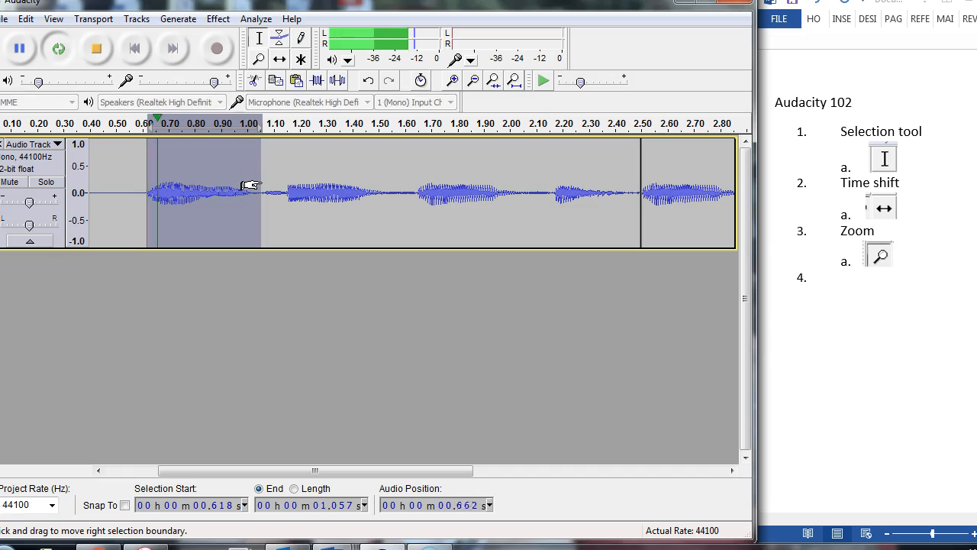
left_click(184, 190)
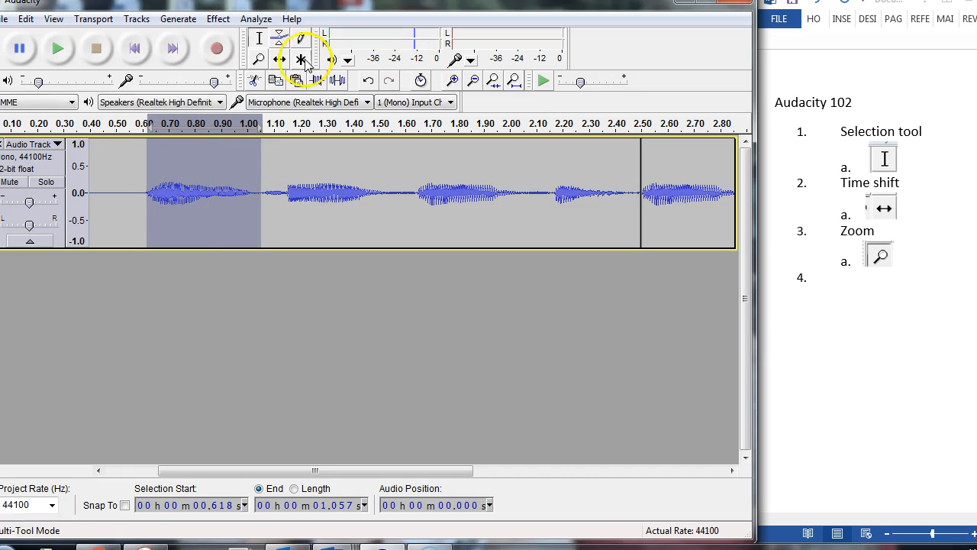
left_click(473, 84)
left_click(473, 84)
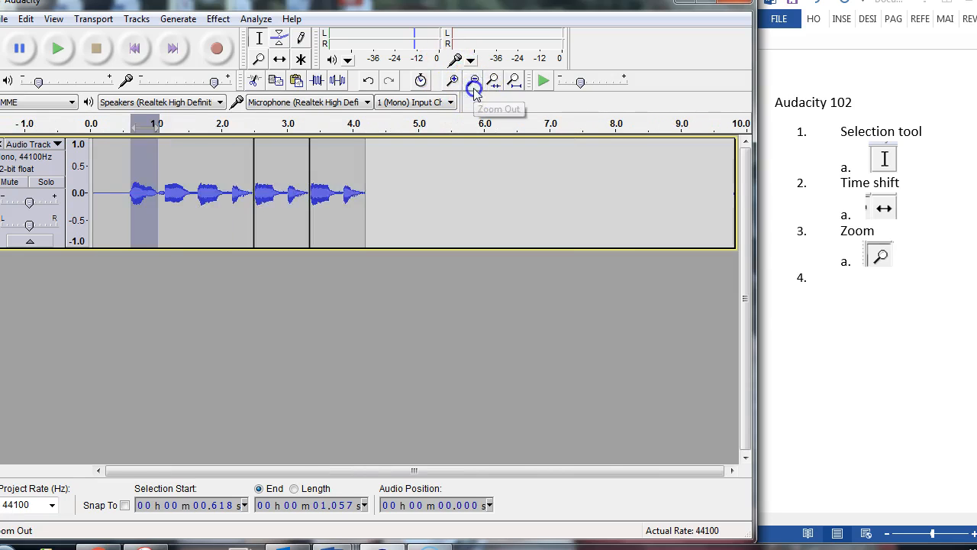
left_click(473, 84)
- Paste three copies of the first sound one after another at the end of the track, starting at about 4.20 s
left_click(331, 188)
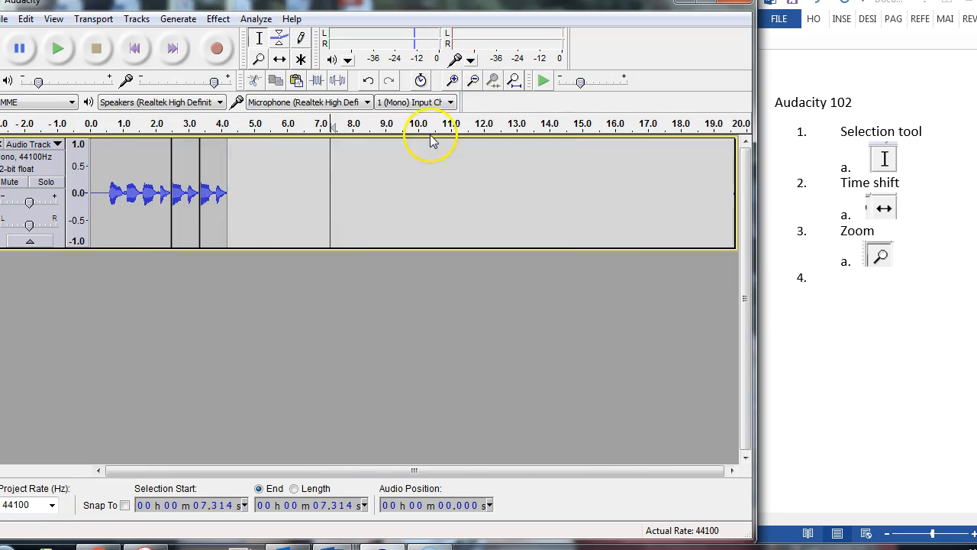
left_click(453, 81)
left_click(454, 81)
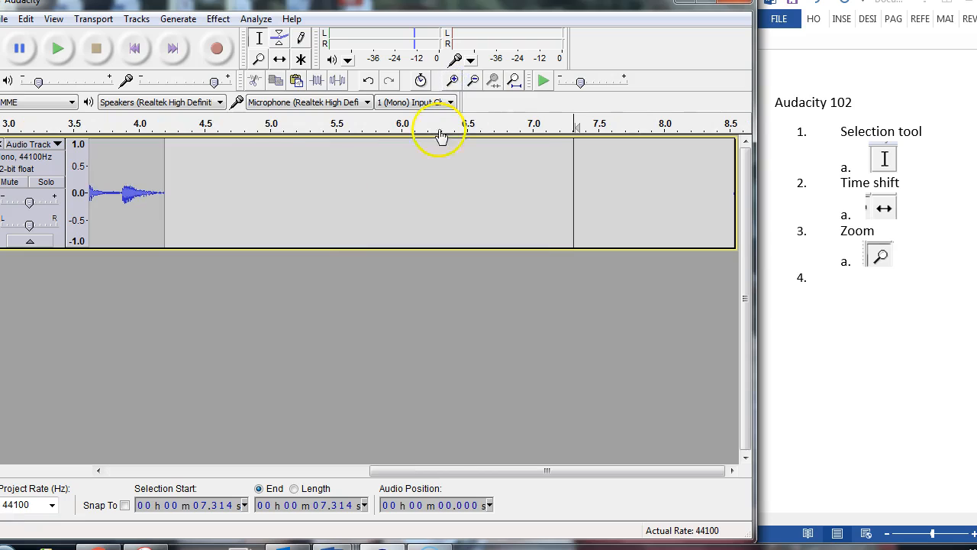
left_click(253, 36)
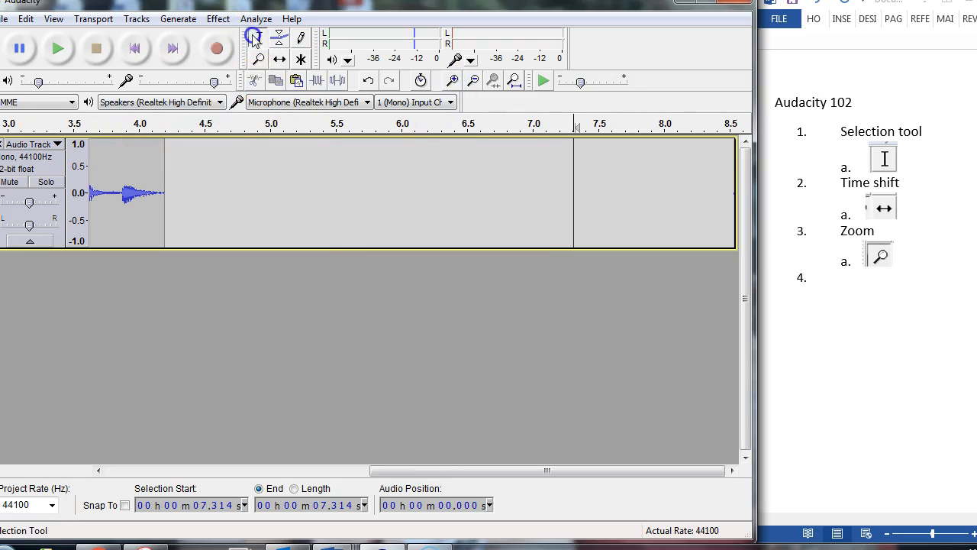
left_click(163, 165)
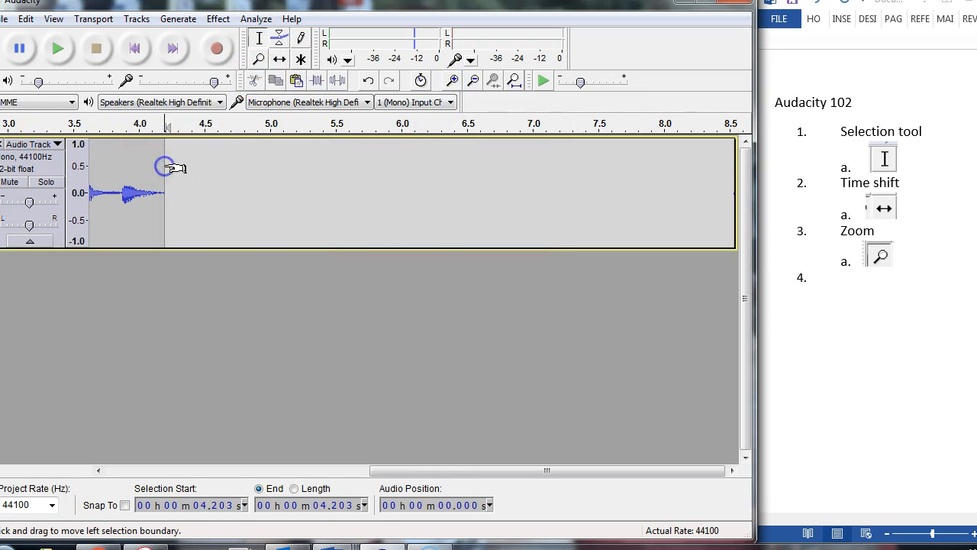
key("ctrl+v")
left_click(219, 168)
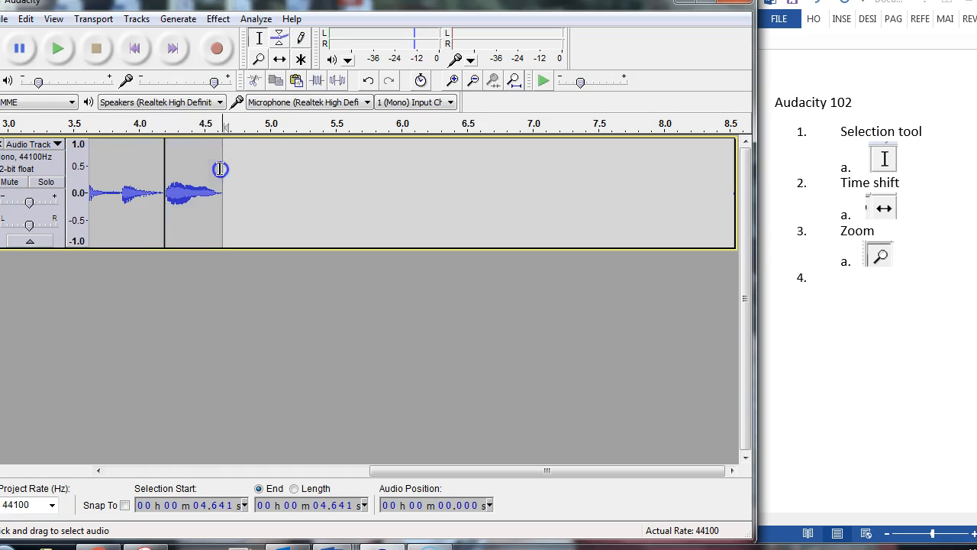
key("ctrl+v")
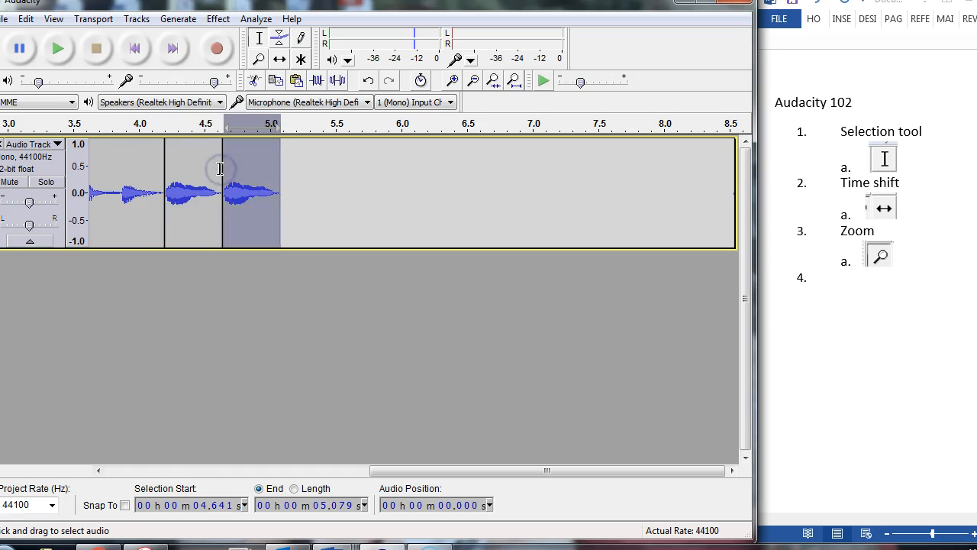
left_click(276, 170)
key("ctrl+v")
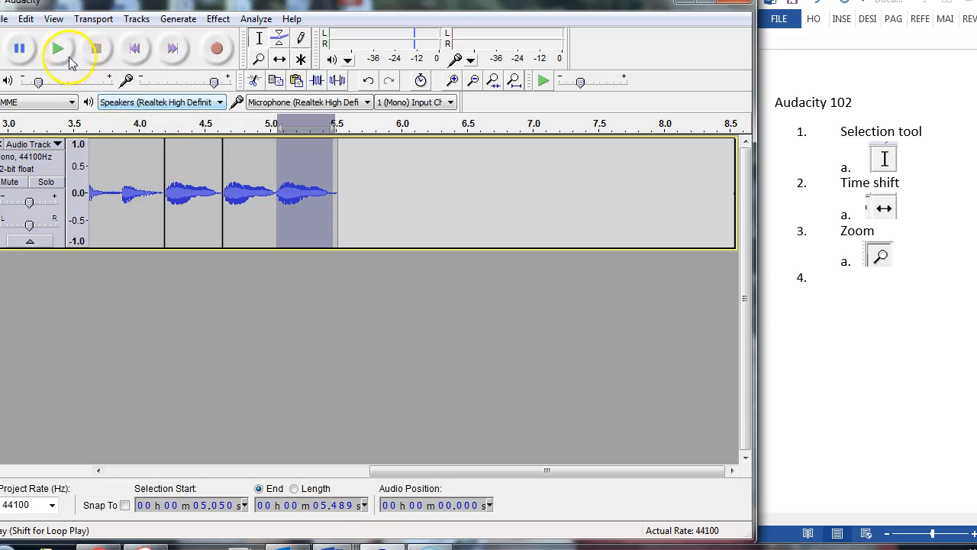
- Play the extended track from its beginning through the three added sounds and stop the playback
left_click(138, 49)
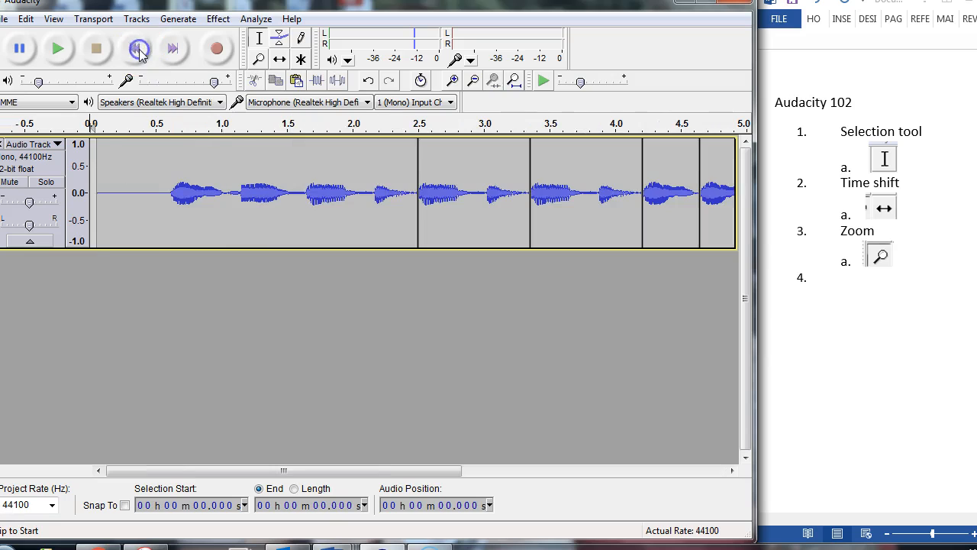
left_click(473, 80)
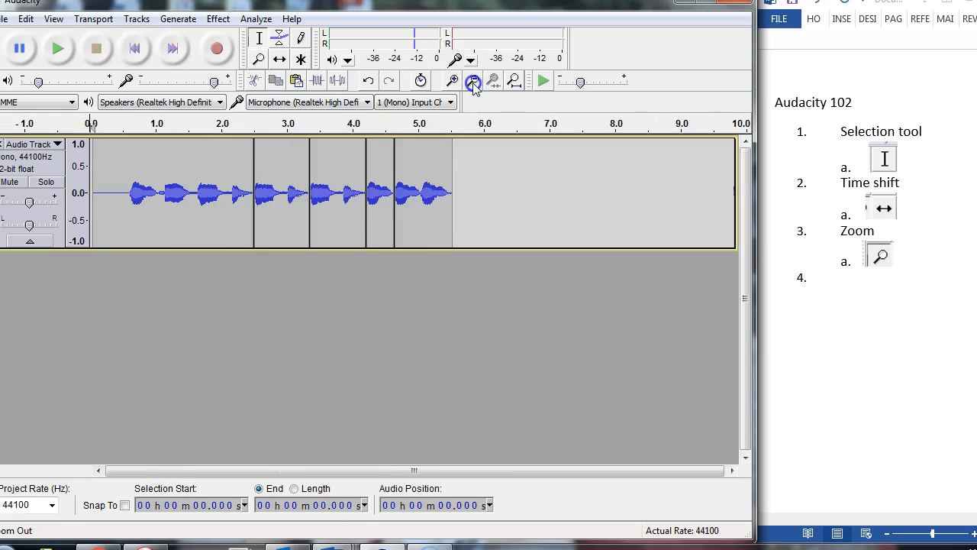
left_click(55, 48)
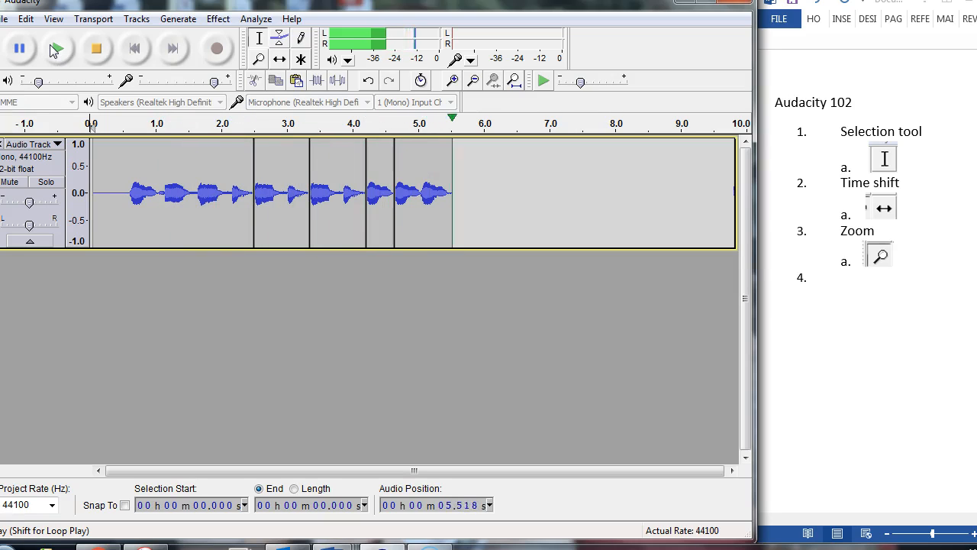
left_click(96, 49)
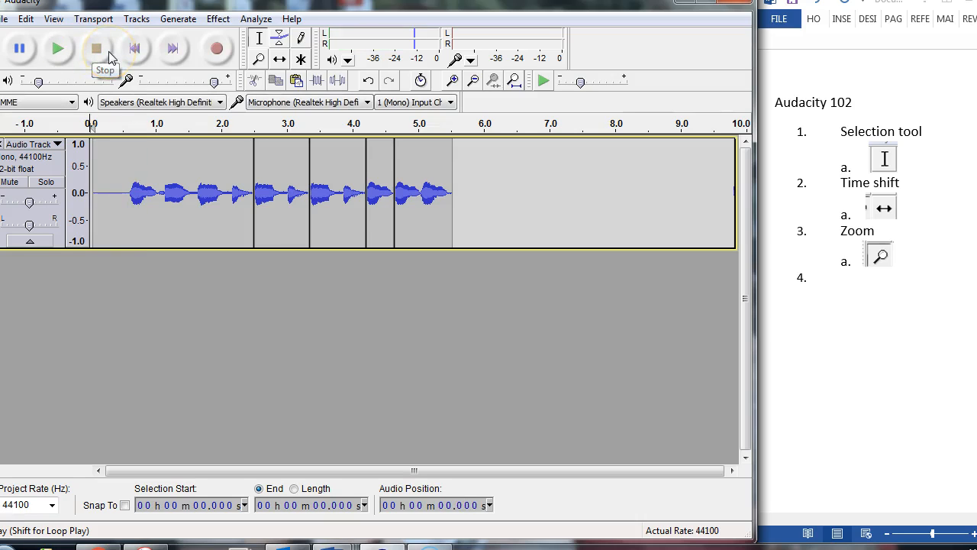
- Add Word list items "Record a count off", "Add a new track", "Make vocal beat for 4…" and "Add your voice" with sub-item "Edit your voice."
left_click(965, 336)
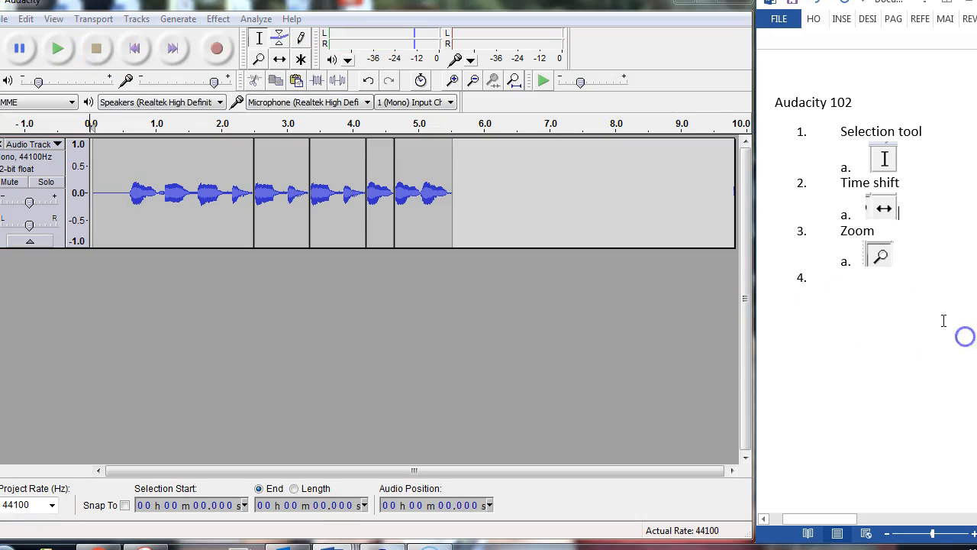
key("Return")
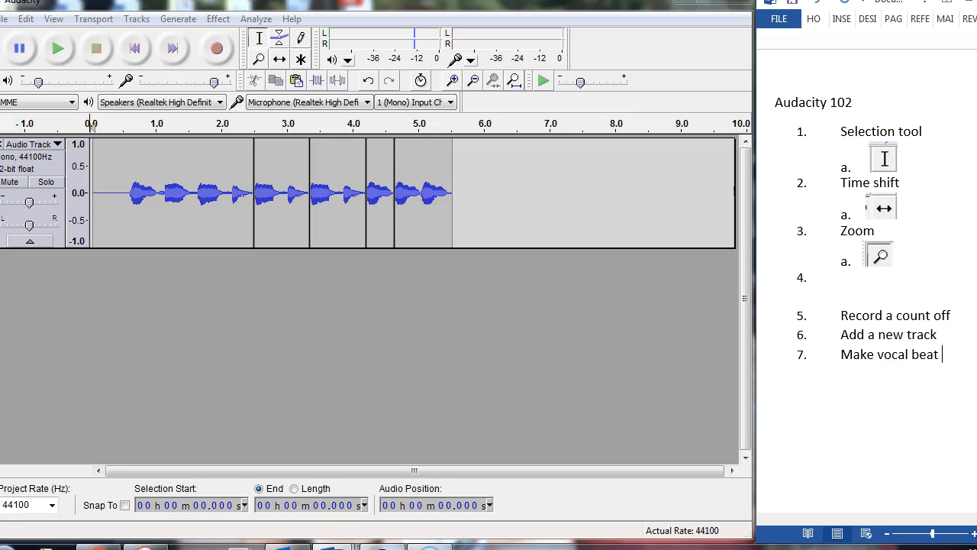
key("End")
key("Return")
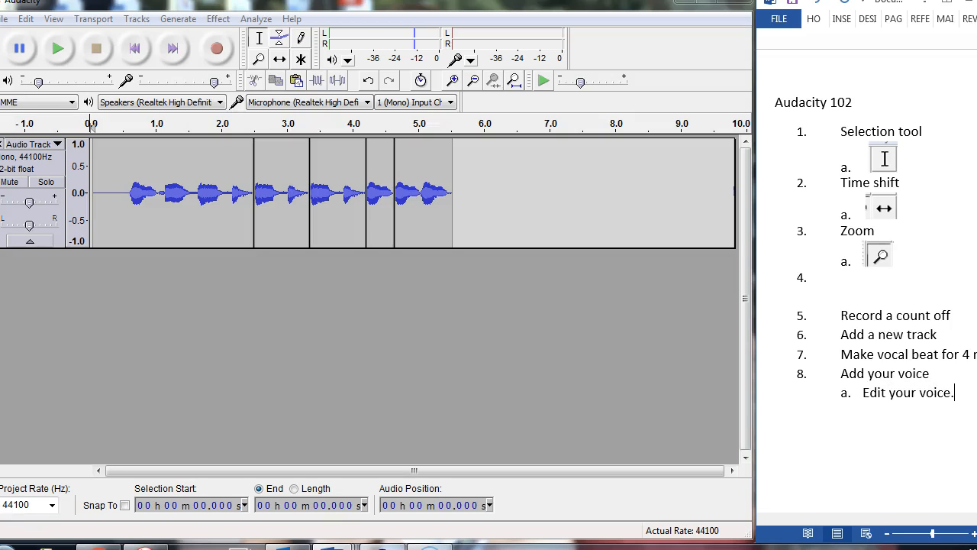
- Switch back to Audacity and delete the edited audio track
left_click(542, 336)
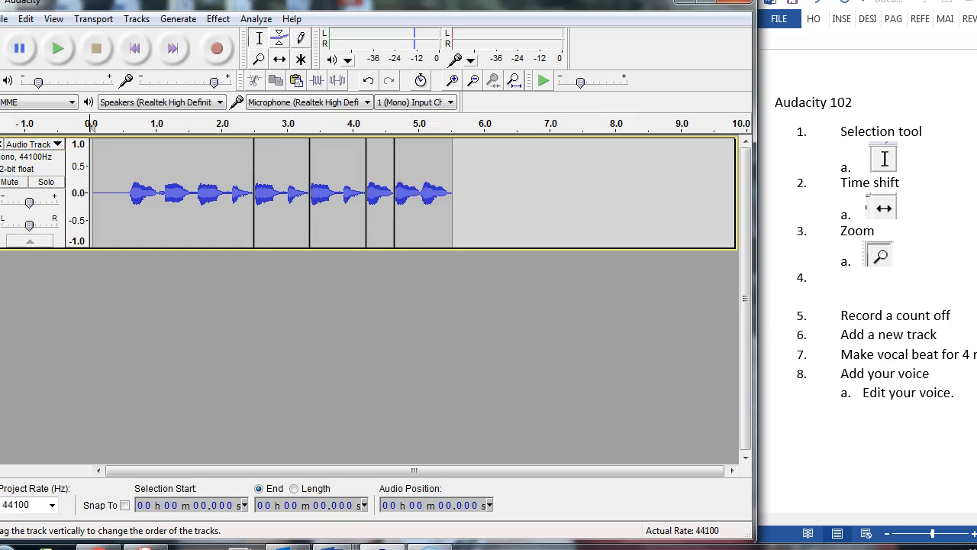
left_click(1, 144)
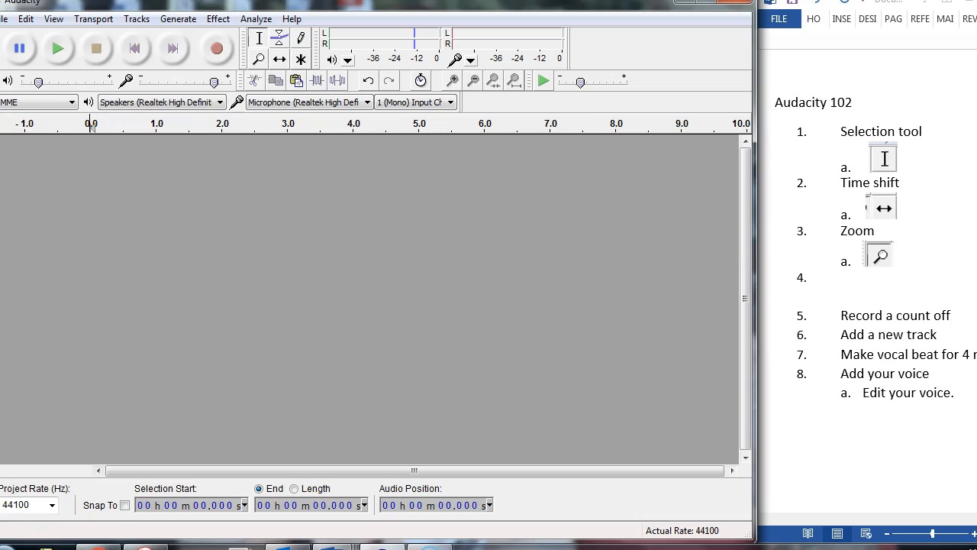
- Try recording a count-off with plain Record after adding an empty audio track, and delete both tracks
left_click(124, 18)
mouse_move(117, 37)
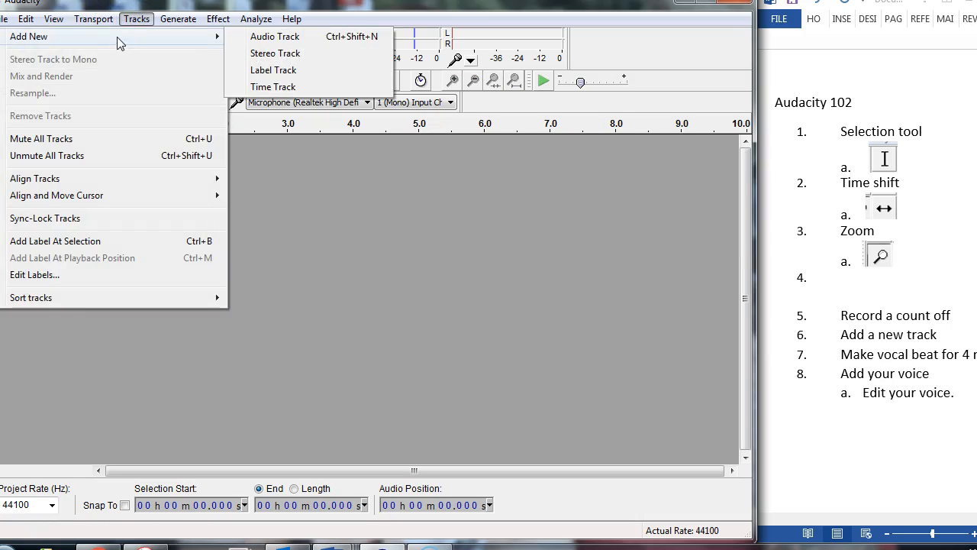
left_click(320, 38)
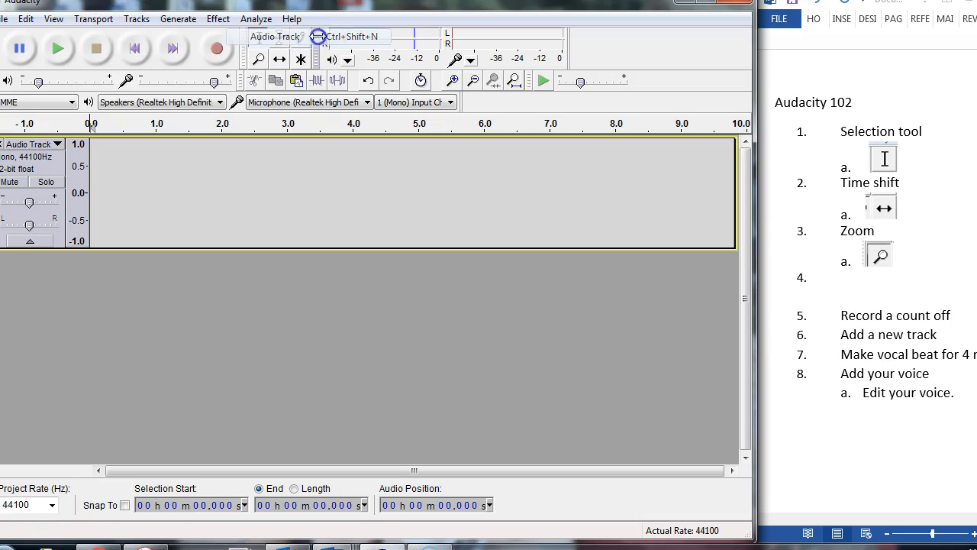
left_click(217, 51)
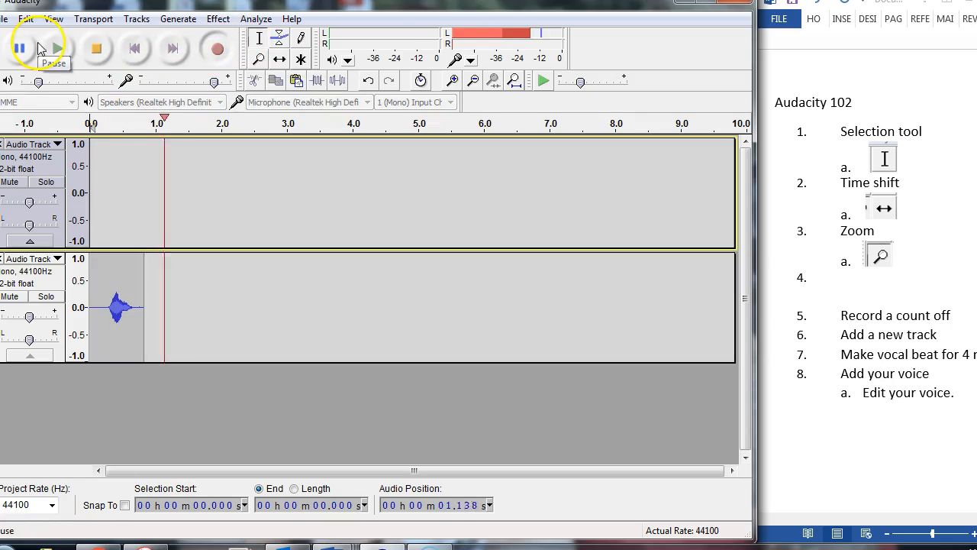
left_click(96, 48)
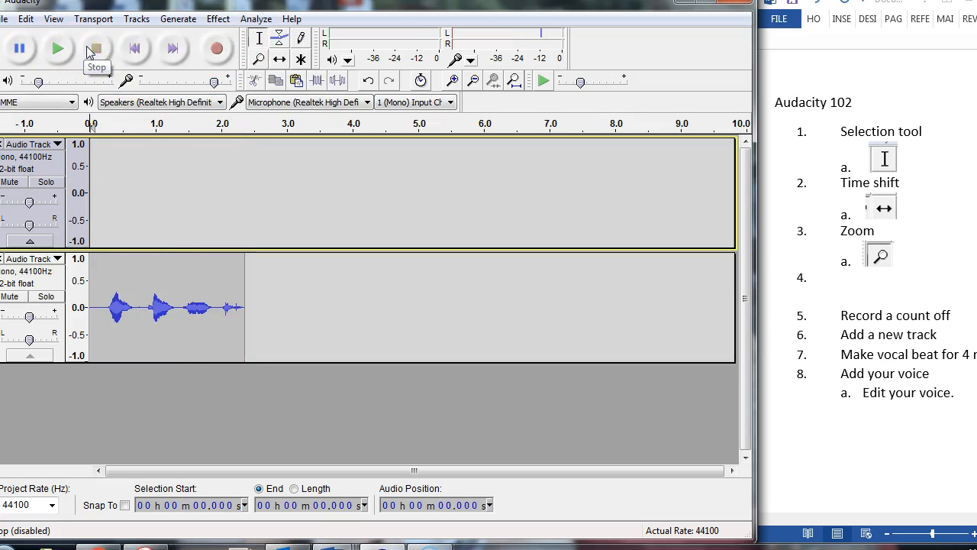
left_click(3, 259)
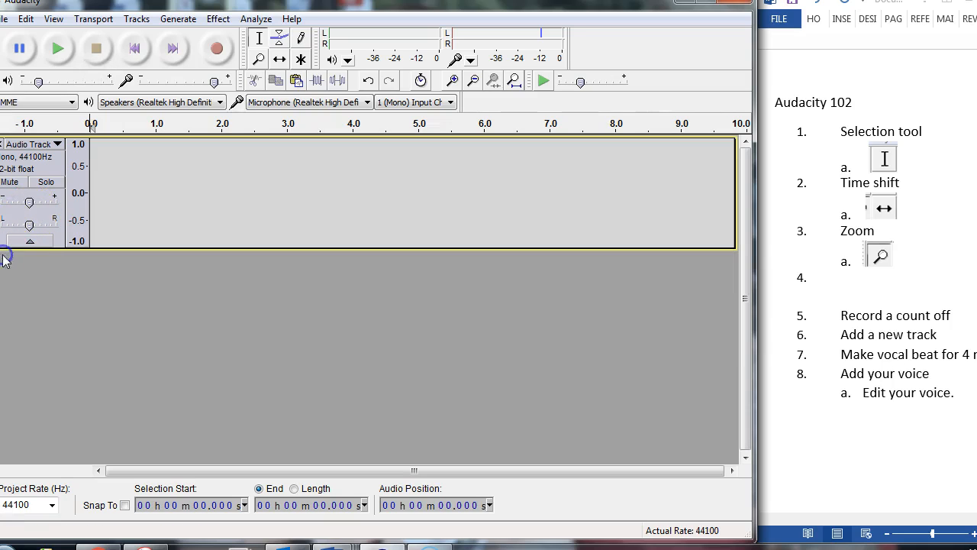
left_click(3, 144)
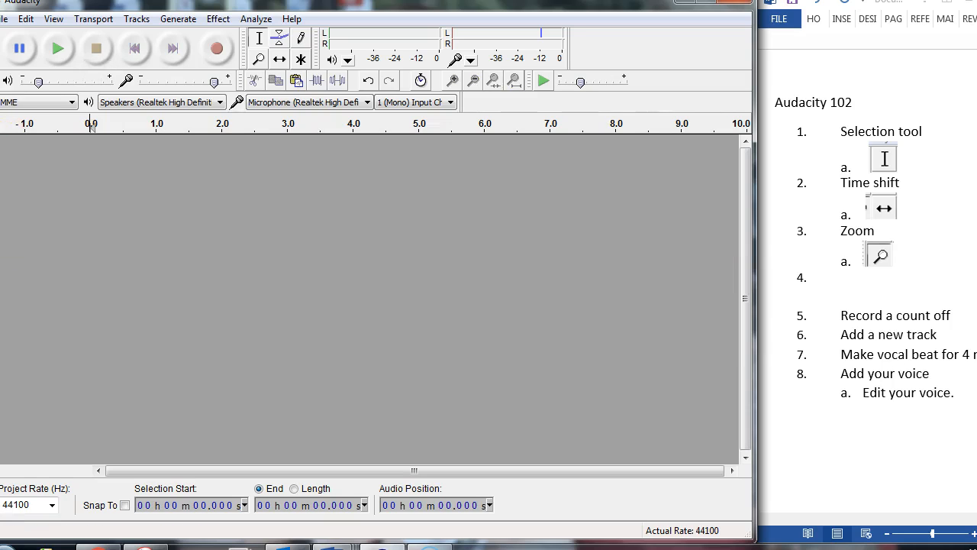
- Add a new audio track and append-record a count-off about 3.2 s long directly onto it
left_click(94, 19)
mouse_move(138, 29)
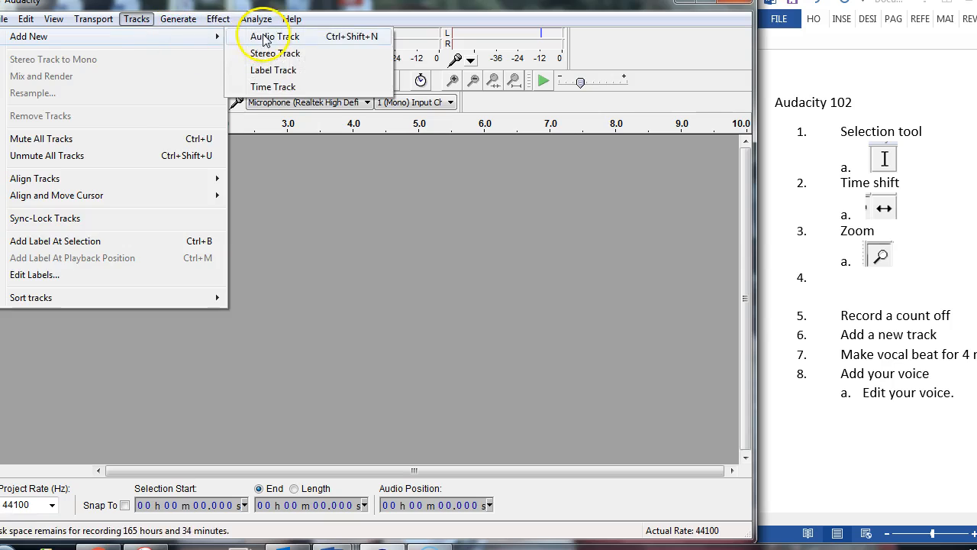
left_click(257, 35)
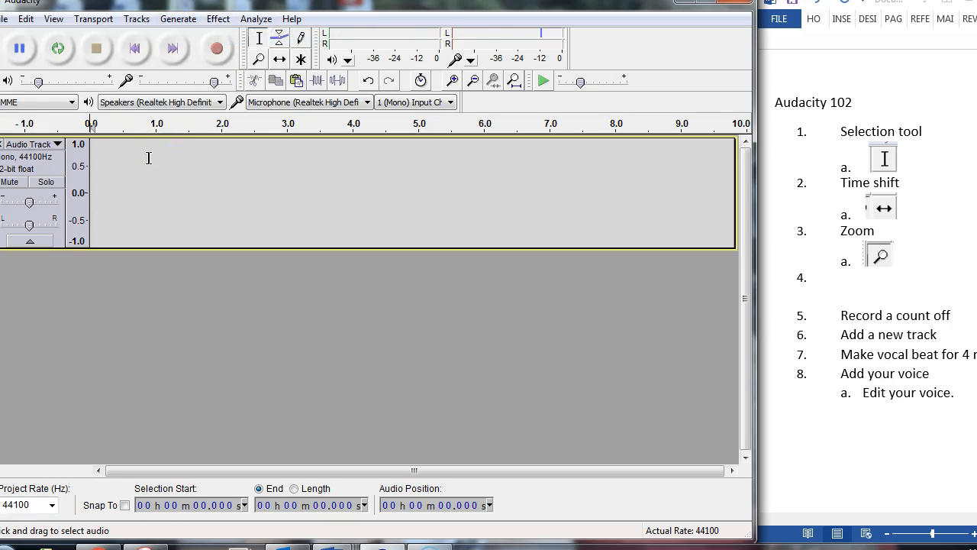
key("r")
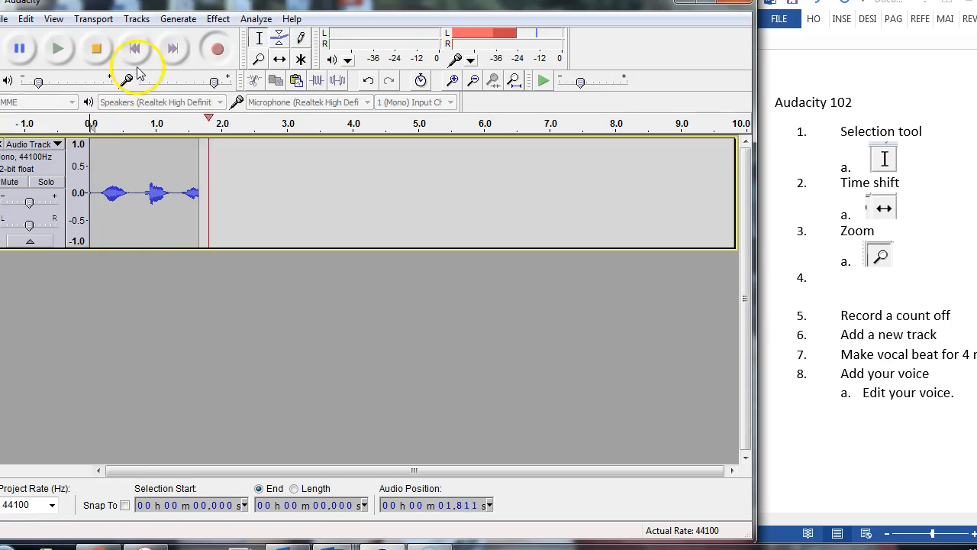
left_click(95, 49)
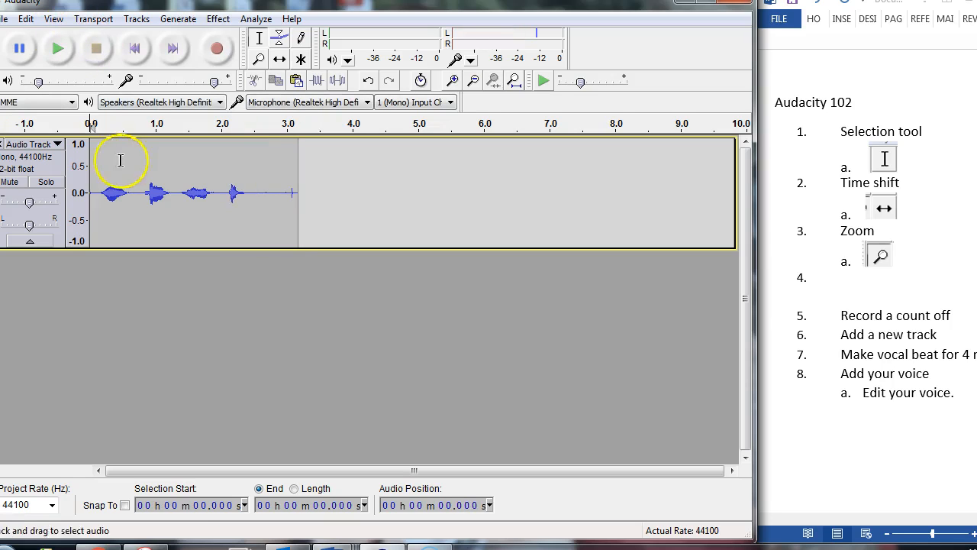
- Add a second, empty audio track below the recorded count-off
left_click(136, 20)
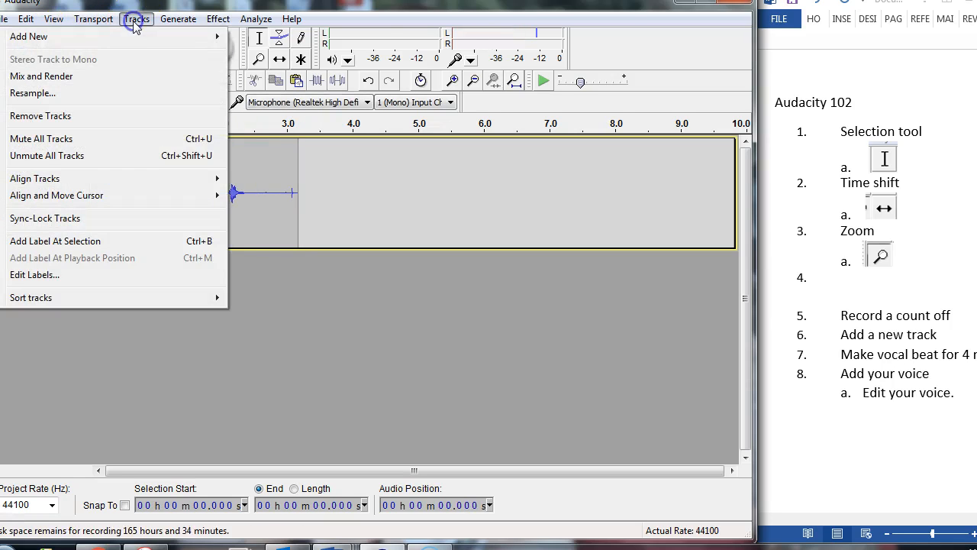
mouse_move(206, 36)
left_click(267, 36)
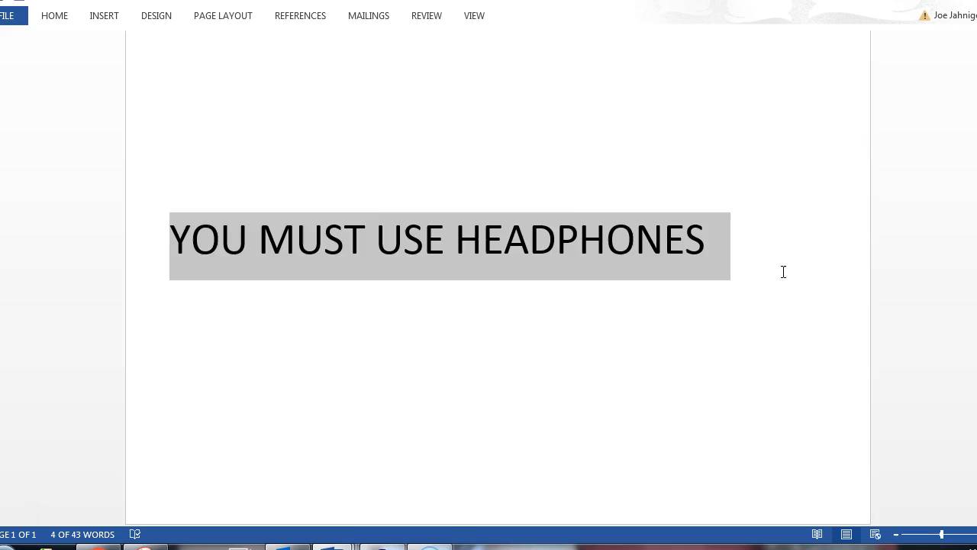
- Switch to Word and write the large note "YOU MUST USE HEADPHONES" with "-----every take will" on the line below
left_click(782, 271)
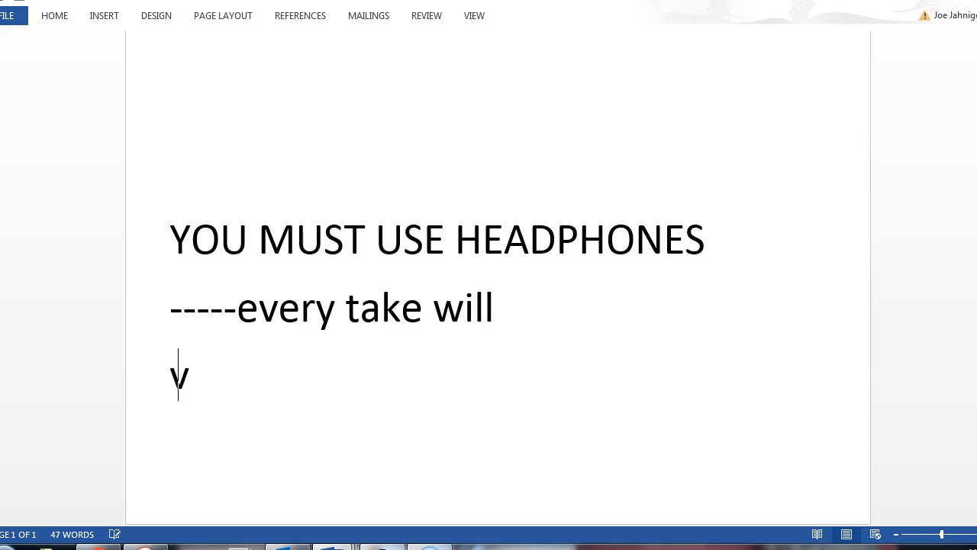
key("Return")
type("=")
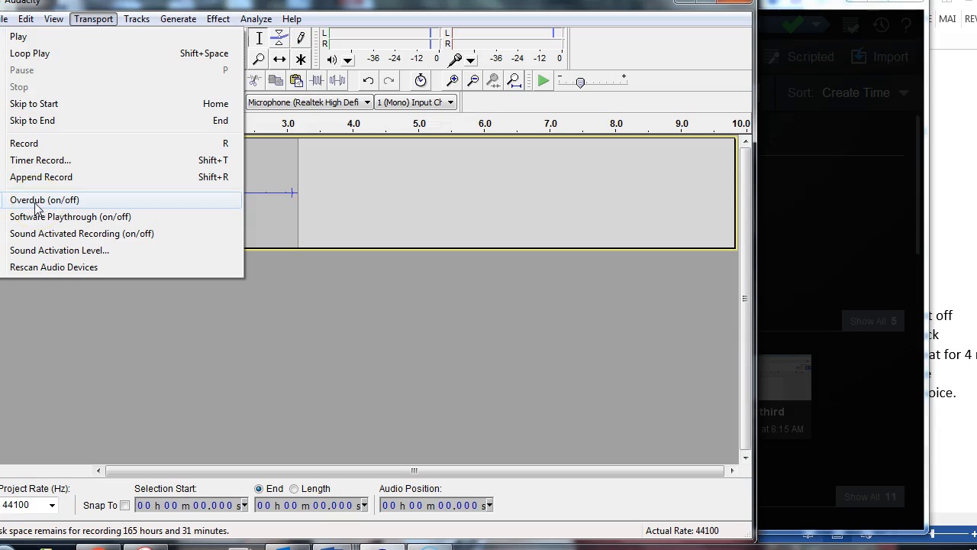
- Add a second, empty audio track below the recorded count-off
left_click(331, 190)
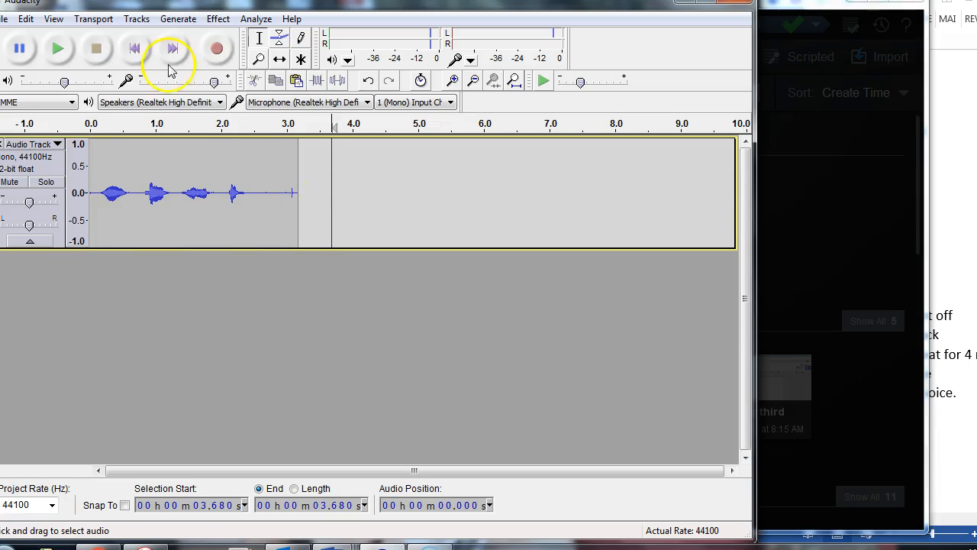
left_click(136, 18)
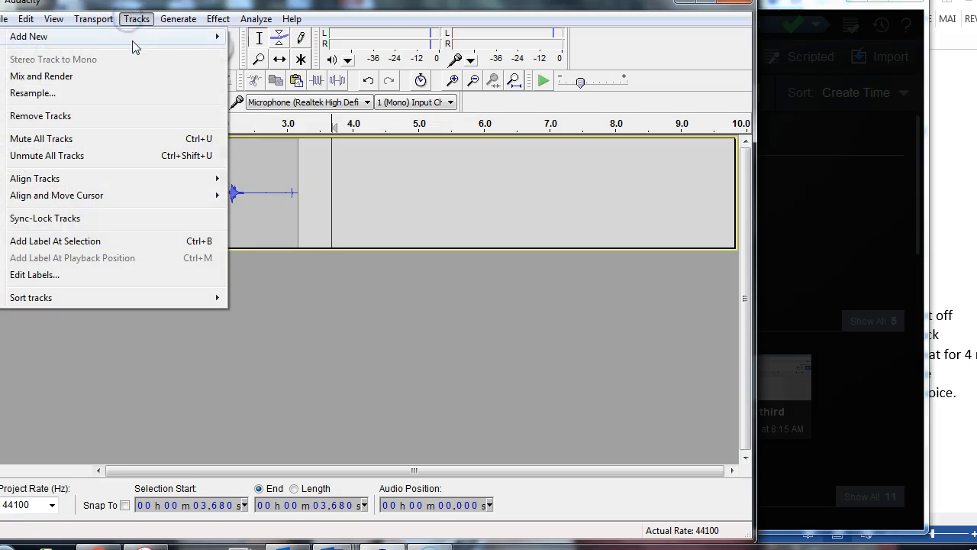
mouse_move(153, 37)
left_click(259, 38)
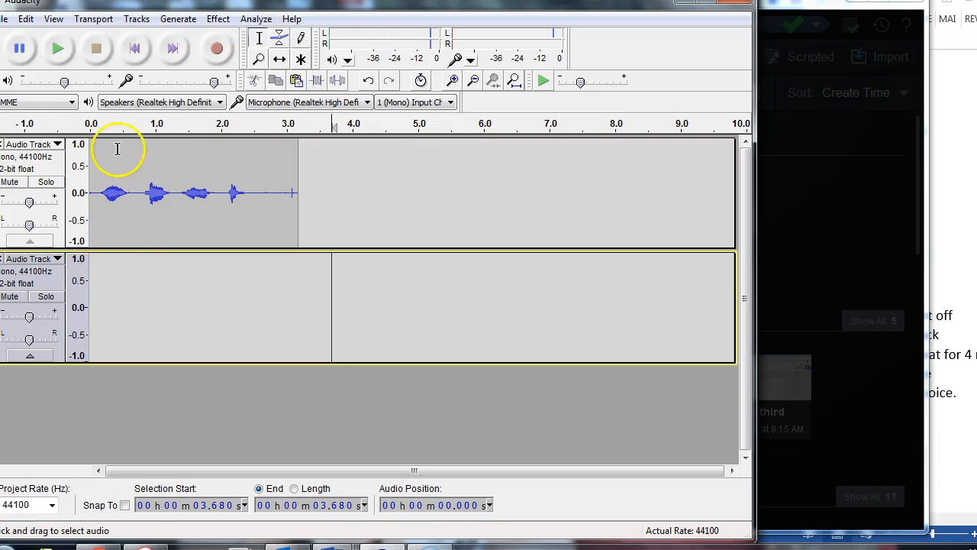
- Append-record a vocal beat about 12.8 s long onto the second track from the start of the timeline
left_click(98, 260)
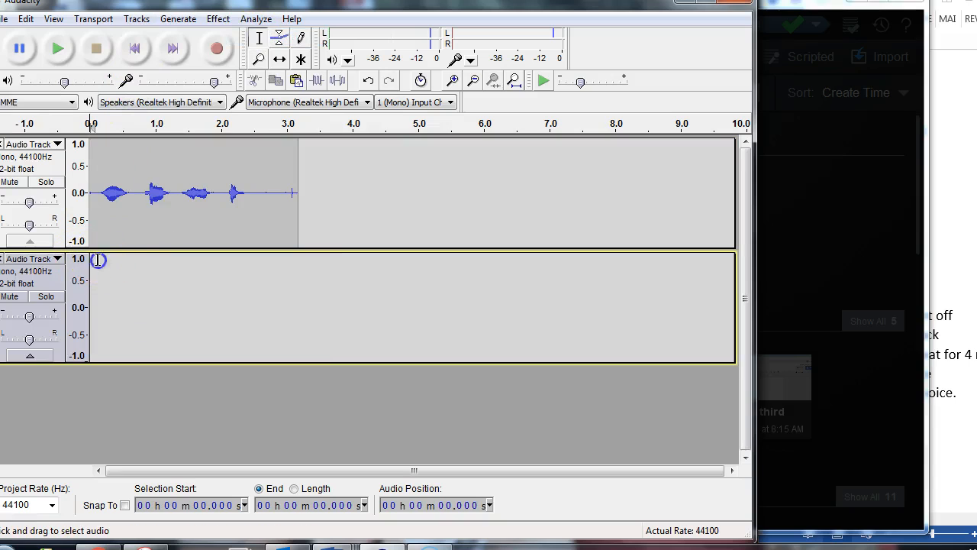
left_click(132, 55)
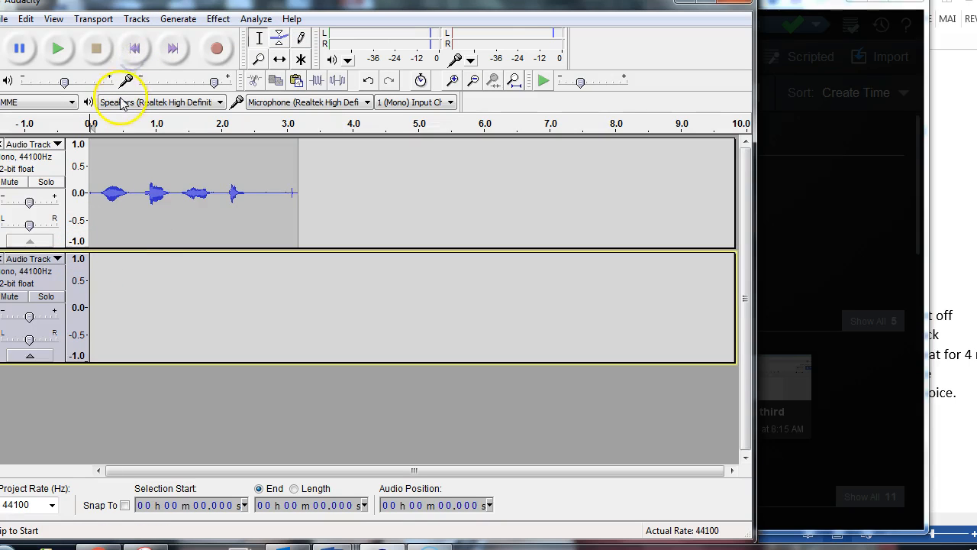
left_click(132, 54)
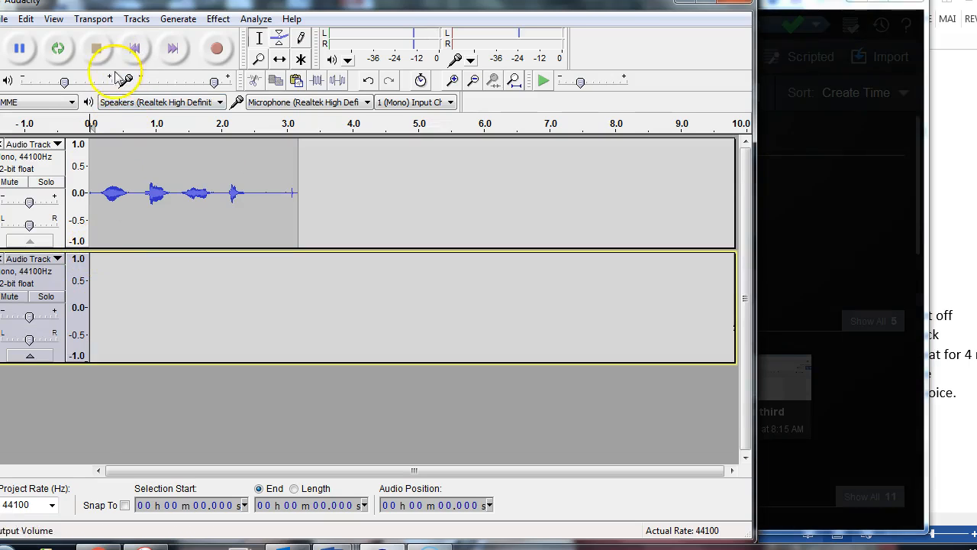
key("r")
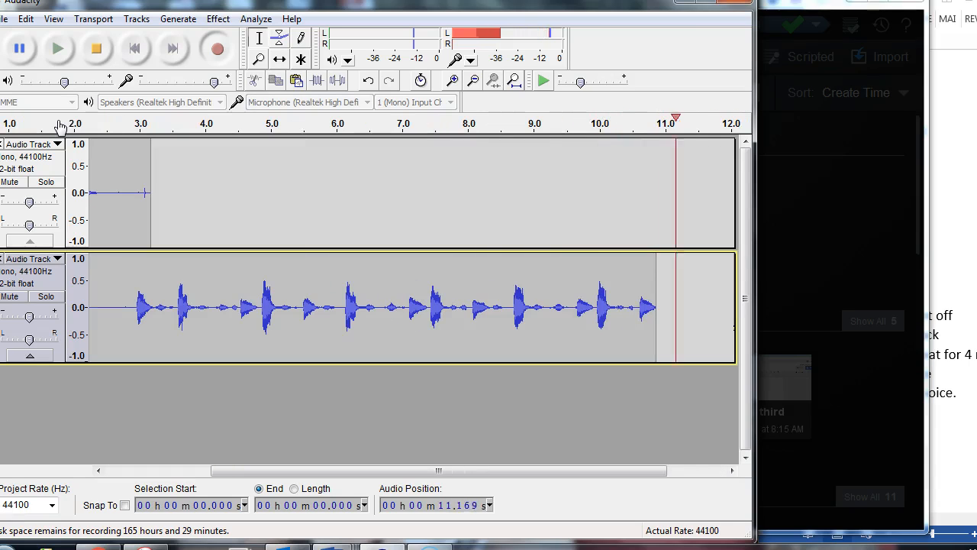
key("space")
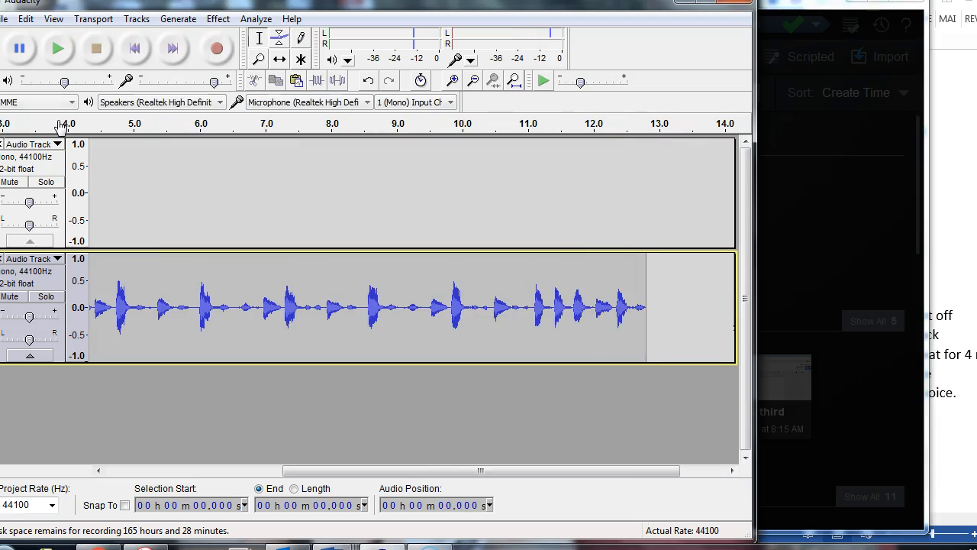
- Play the count-off and the vocal beat together from the start
left_click(134, 49)
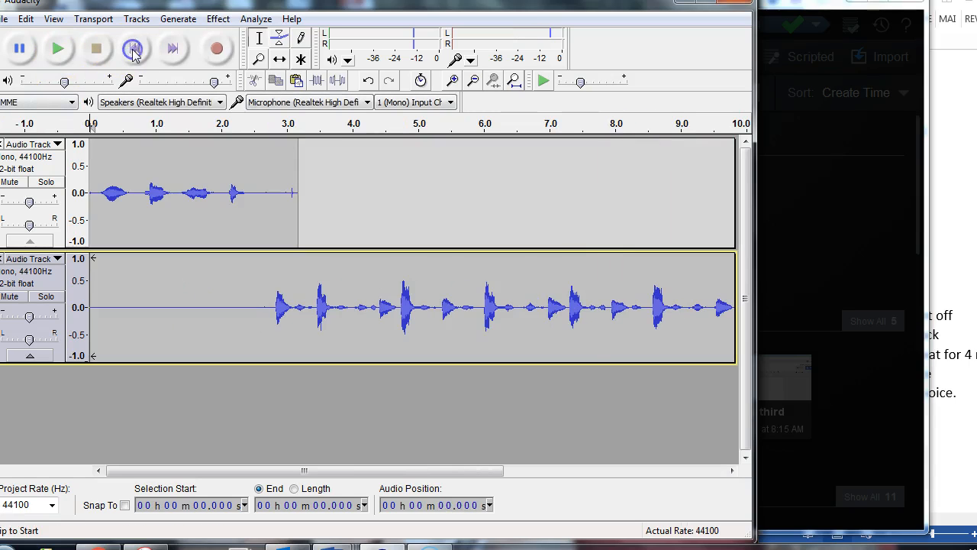
left_click(58, 49)
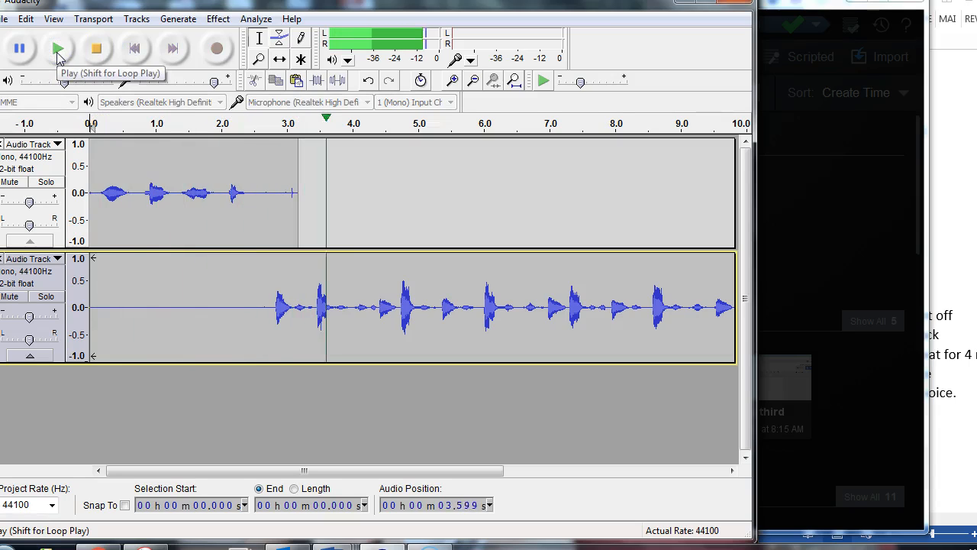
key("space")
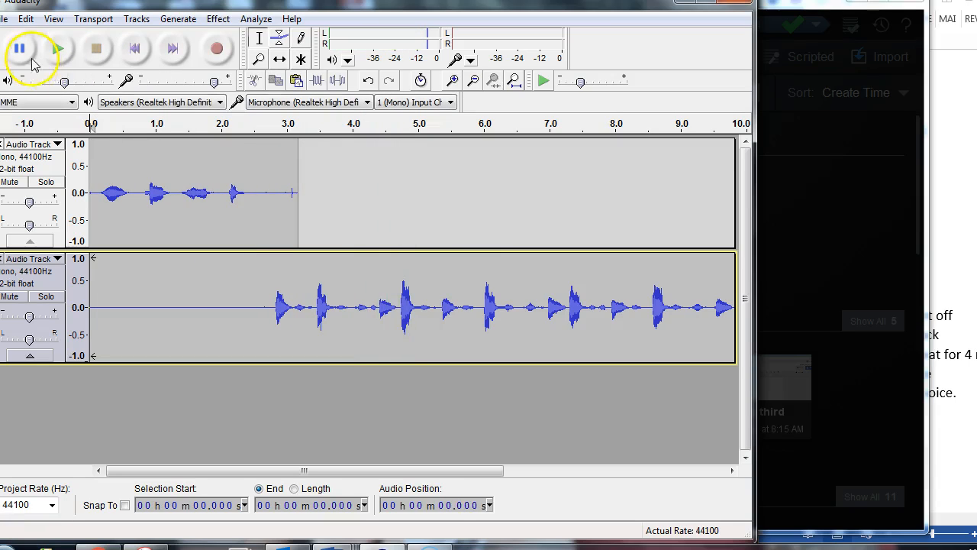
- Mute the count-off and vocal beat tracks and add a third audio track below them
left_click(11, 297)
left_click(13, 174)
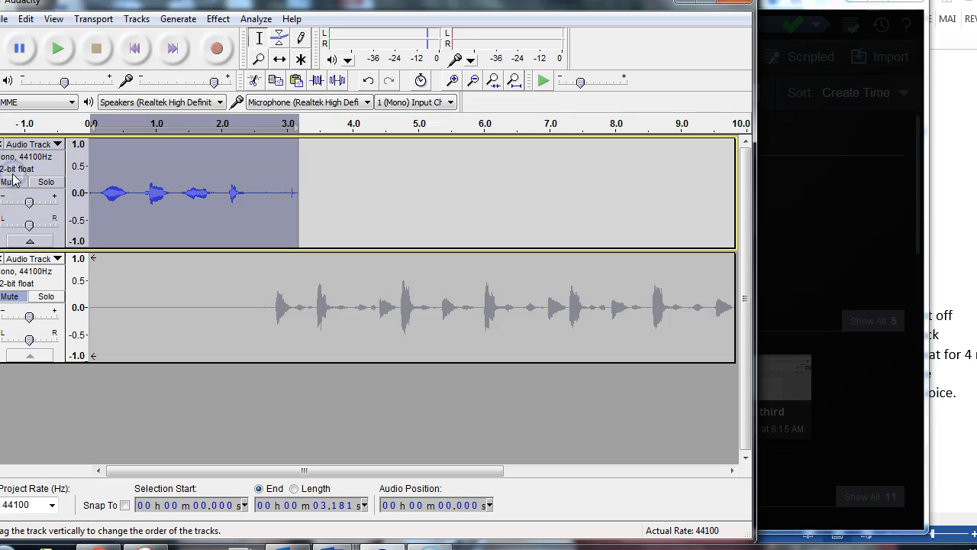
left_click(12, 181)
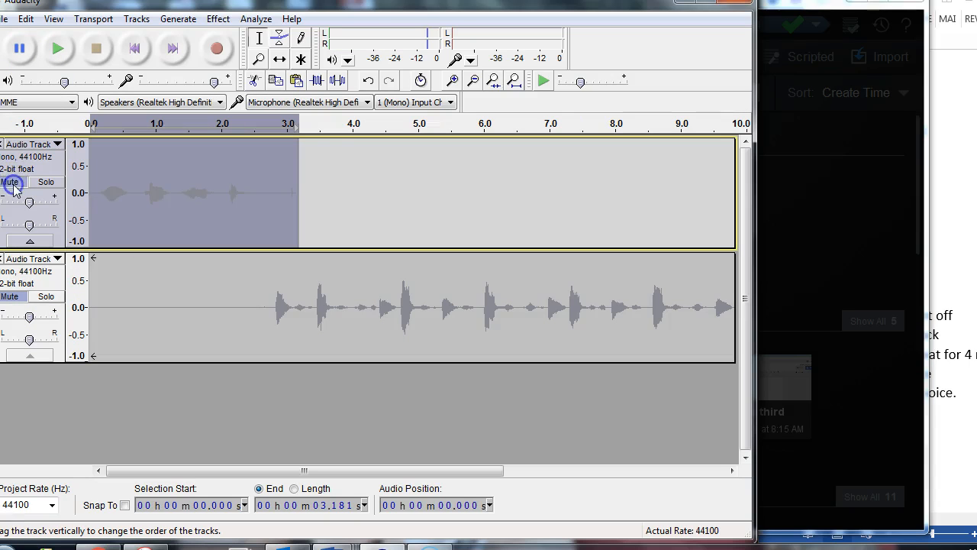
left_click(135, 18)
mouse_move(221, 39)
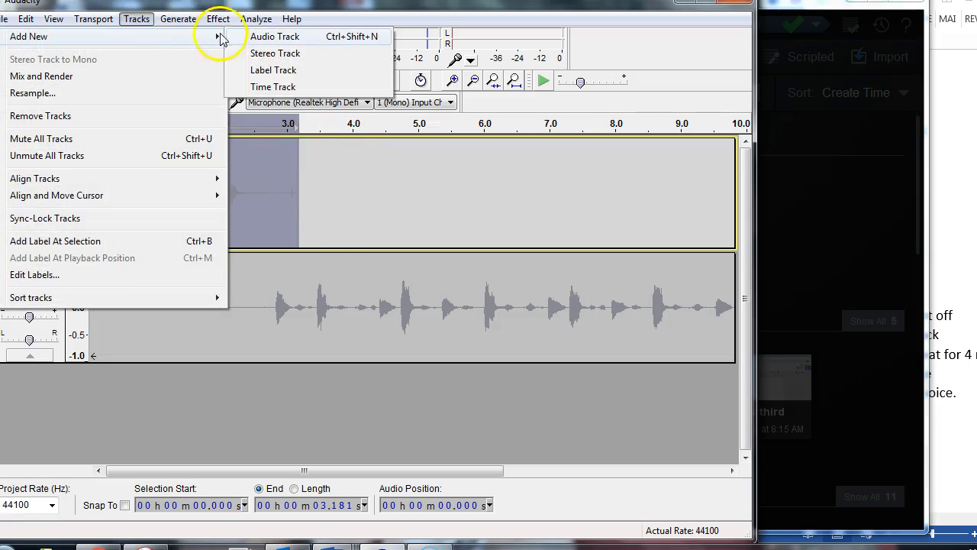
left_click(277, 40)
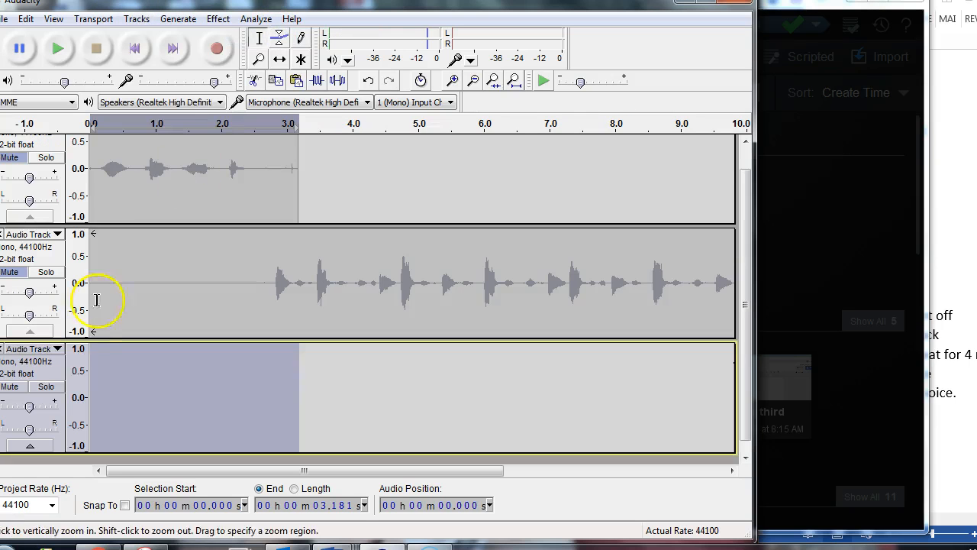
- Append-record a spoken phrase about 2.8 s long onto the third track from the start
left_click(99, 363)
left_click(131, 51)
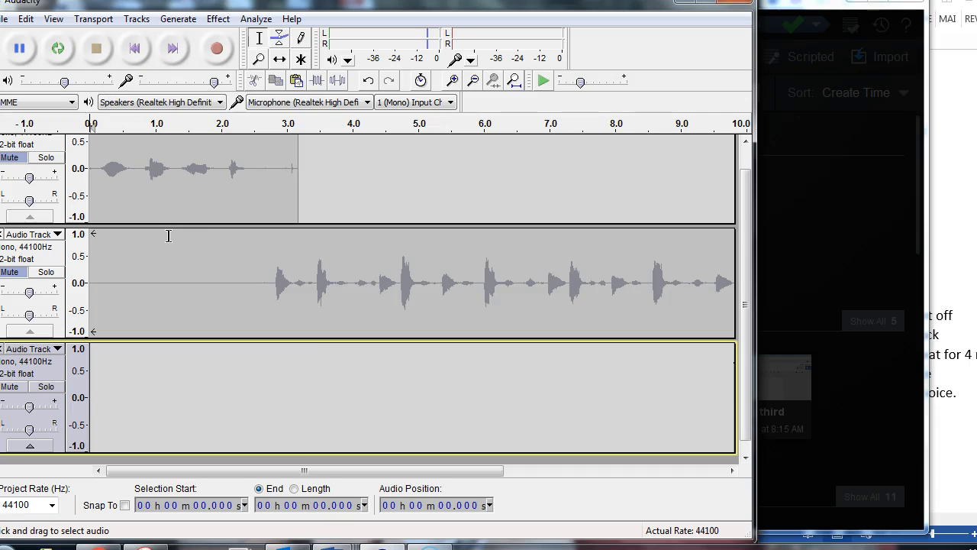
key("shift+r")
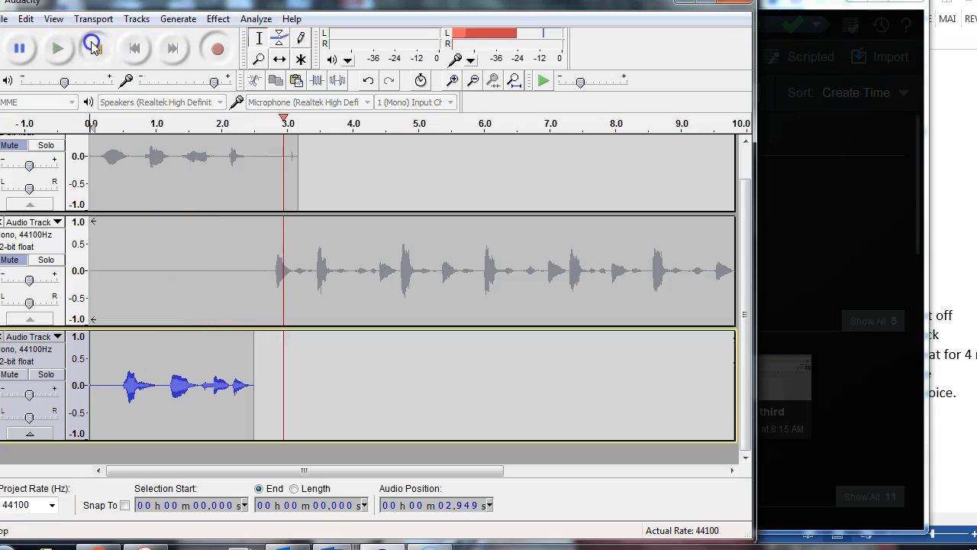
left_click(95, 48)
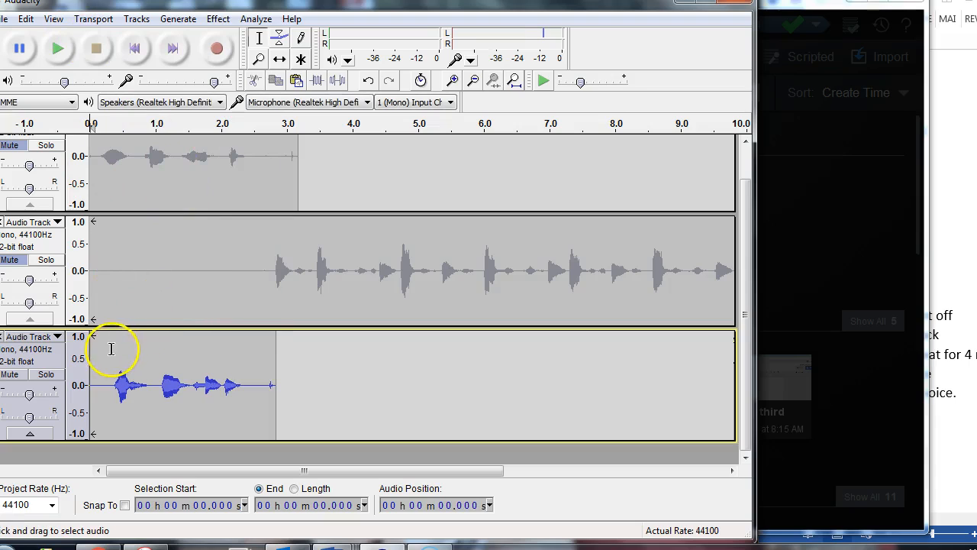
- Delete about 0.3 s of silence at the start of the voice clip and play the clip back
left_click_drag(111, 349, 90, 350)
key("Delete")
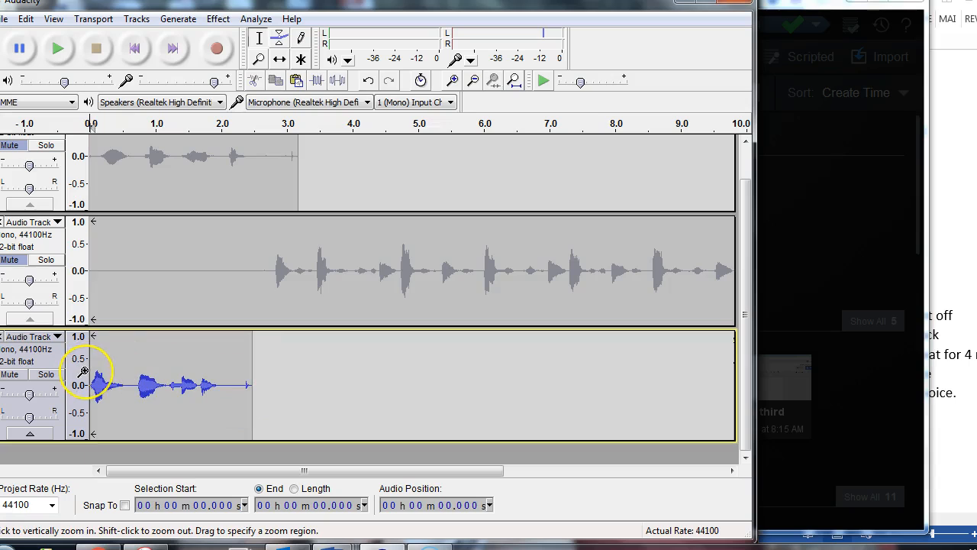
key("space")
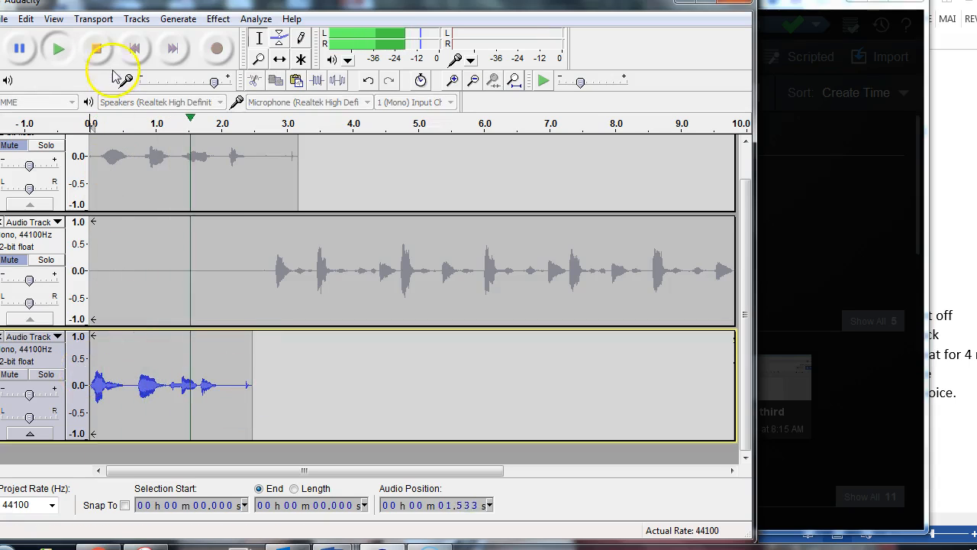
left_click(95, 45)
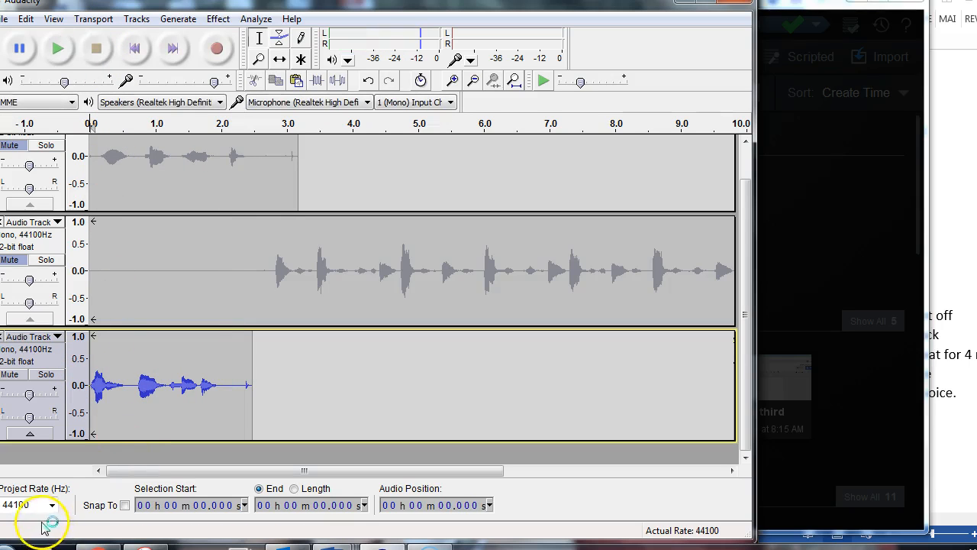
- Bring the Word outline into view, and copy the voice clip's first 0.64 s to about 2.8 s on the same track
left_click(944, 410)
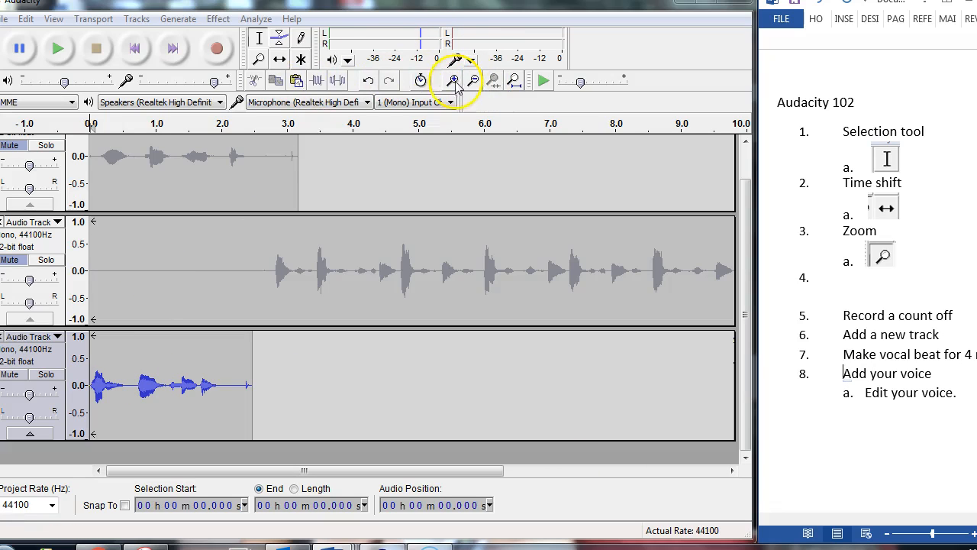
left_click(261, 38)
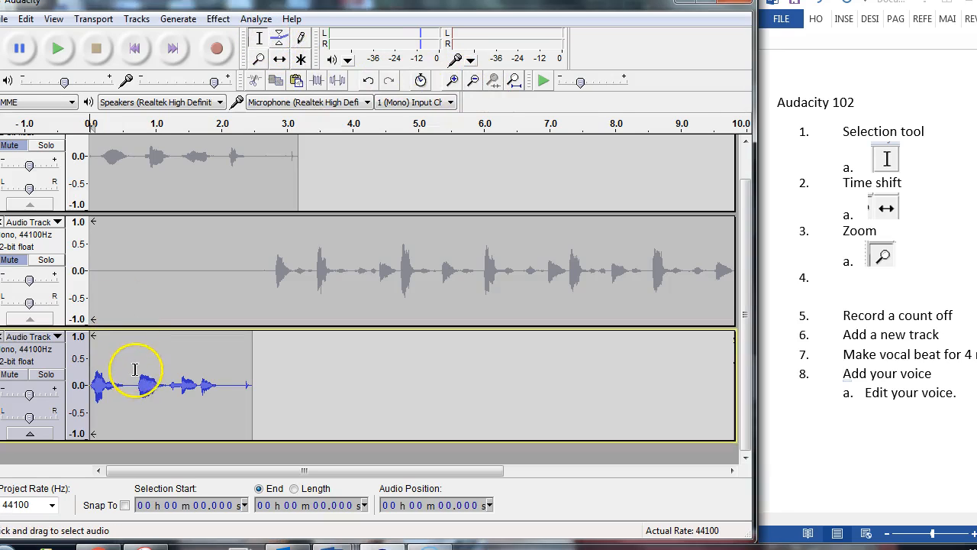
left_click_drag(131, 382, 84, 383)
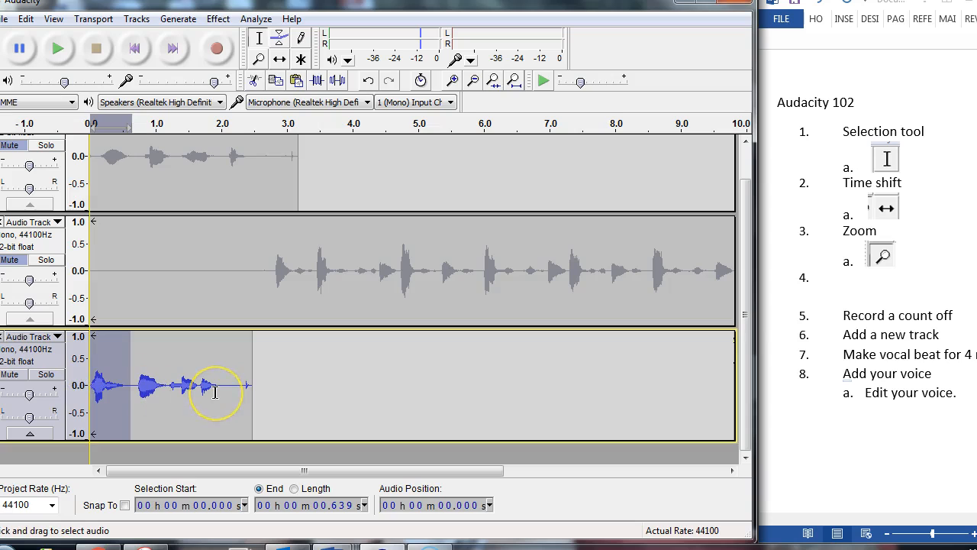
key("shift+space")
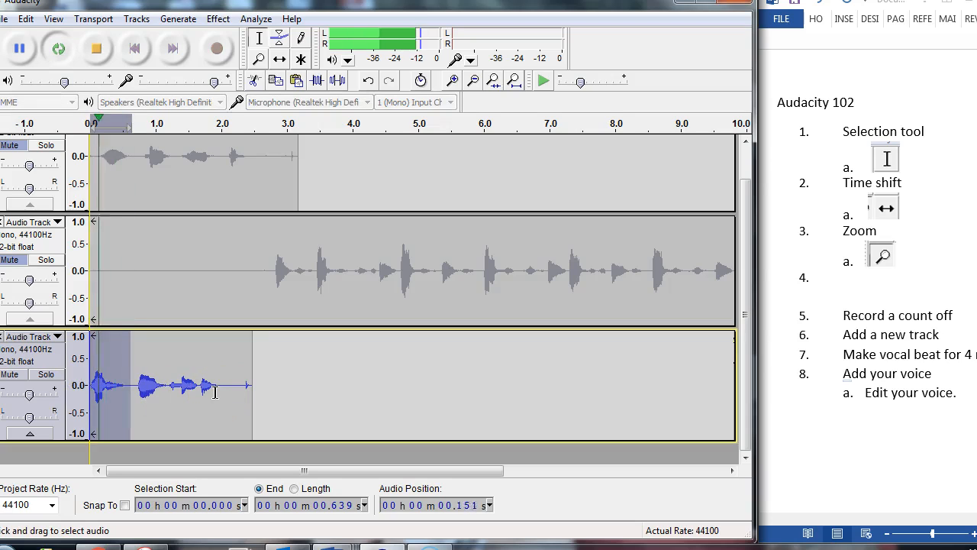
key("space")
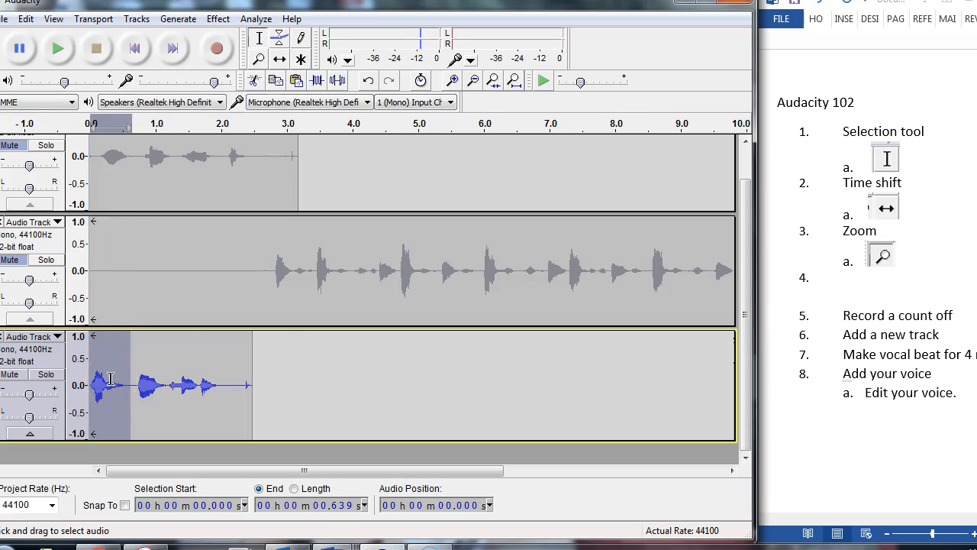
left_click(278, 366)
left_click(273, 364)
key("ctrl+v")
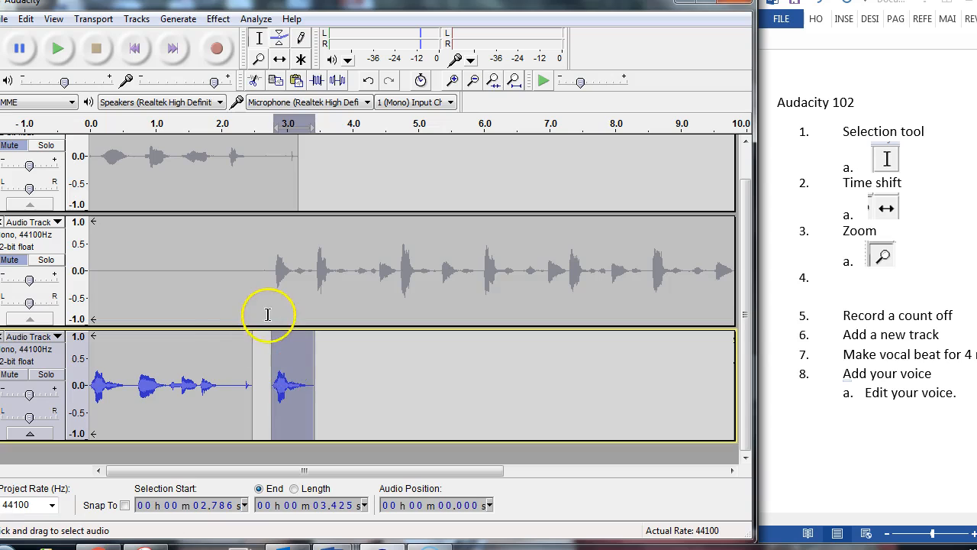
- Copy the voice phrase from about 0.70 s to 1.92 s and paste it at about 4.4 s on the same track
left_click(138, 386)
key("space")
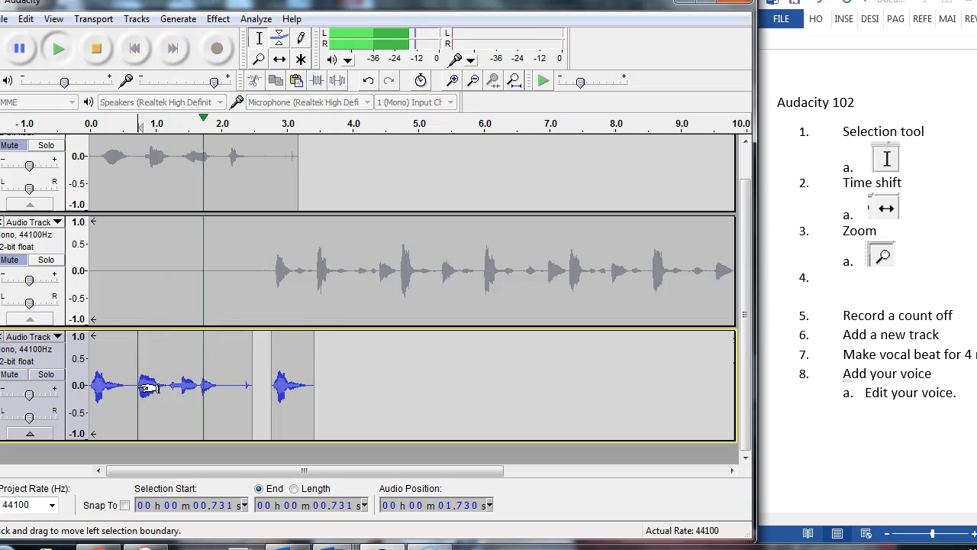
key("space")
left_click_drag(135, 384, 216, 391)
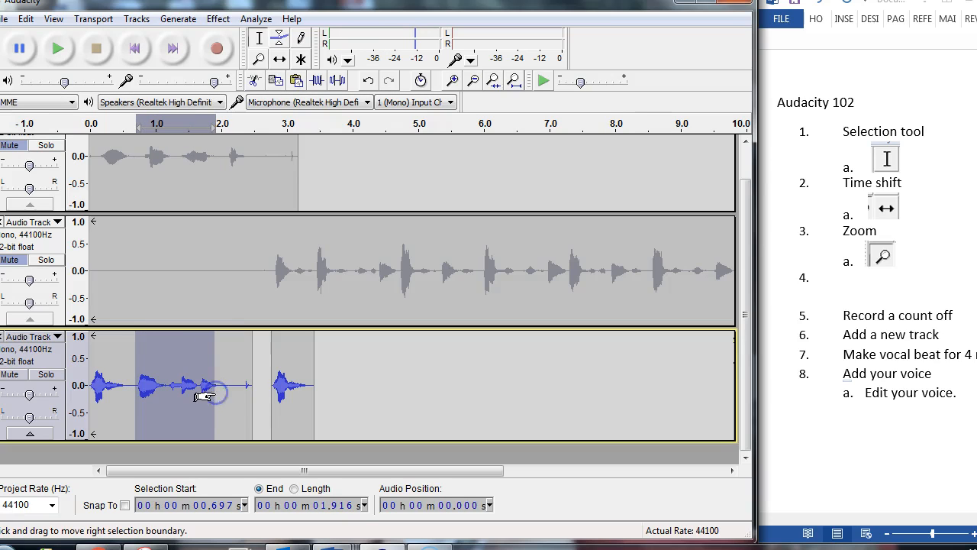
left_click(424, 386)
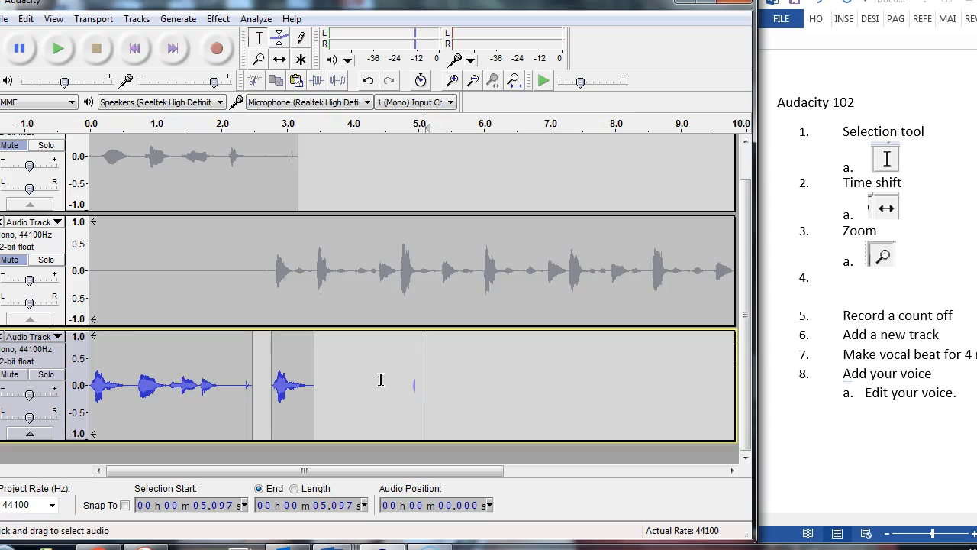
left_click_drag(380, 379, 461, 384)
- Unmute the vocal beat track and loop-play the range from about 2.28 s to 7.77 s with the voice clips
left_click_drag(238, 203, 600, 303)
key("shift+space")
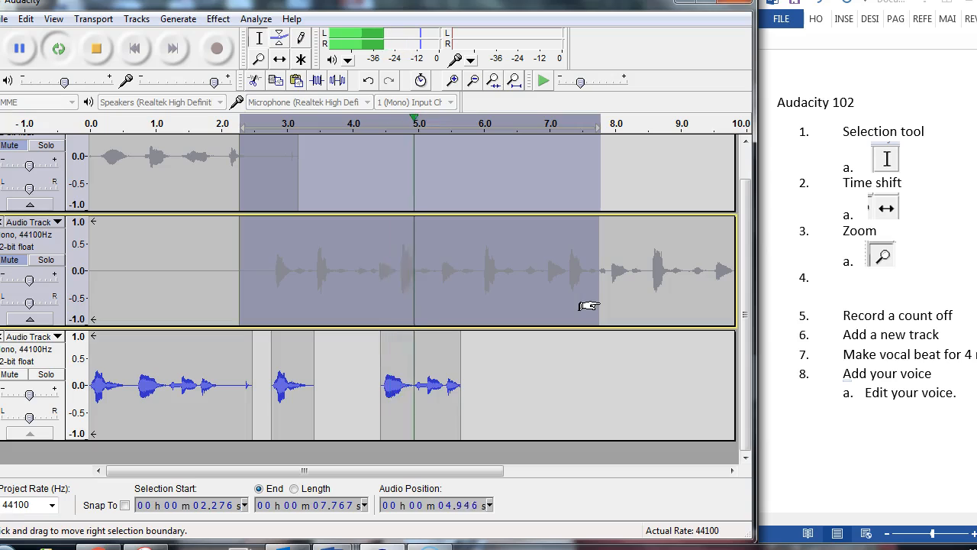
key("space")
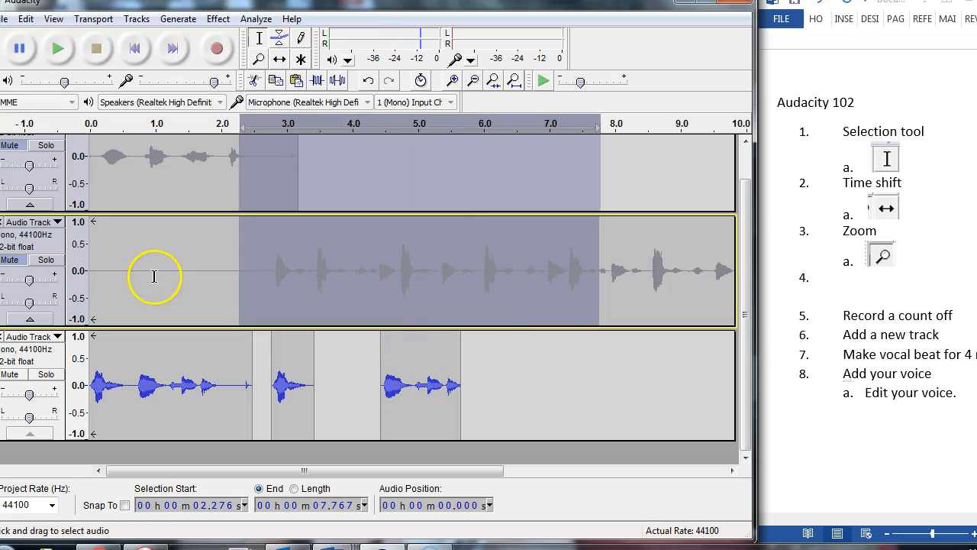
left_click(16, 260)
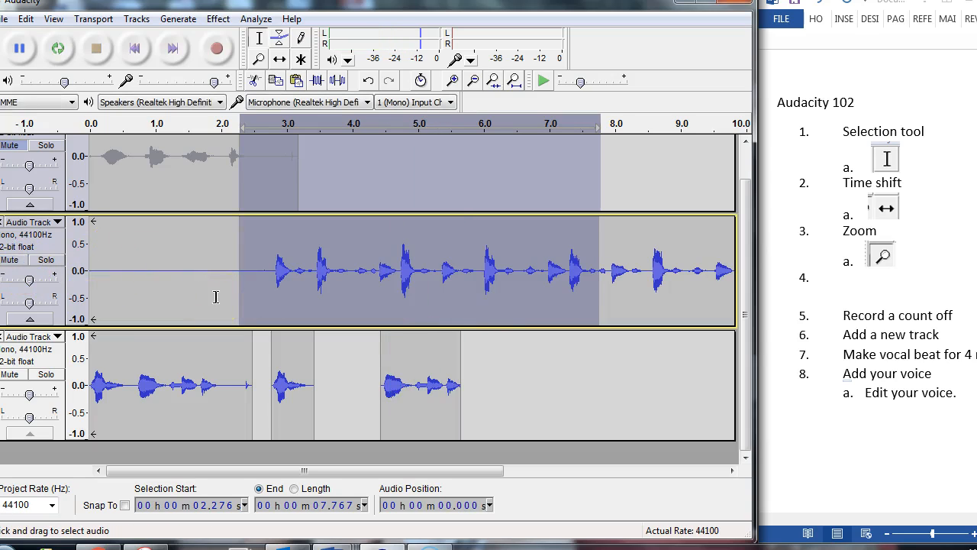
key("shift+space")
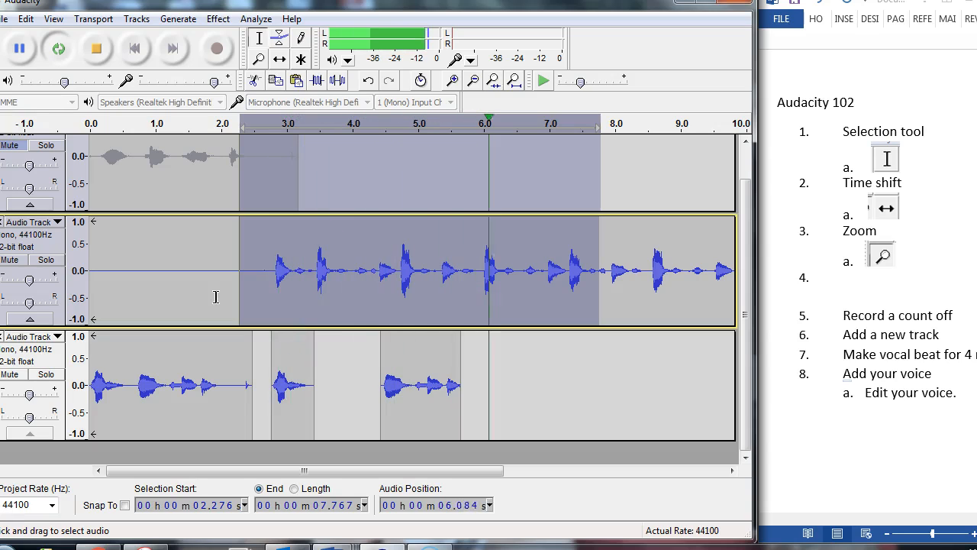
key("space")
- Shift the last voice clip to start at about 5.0 s and play the selected range to check its timing against the beat
left_click(280, 59)
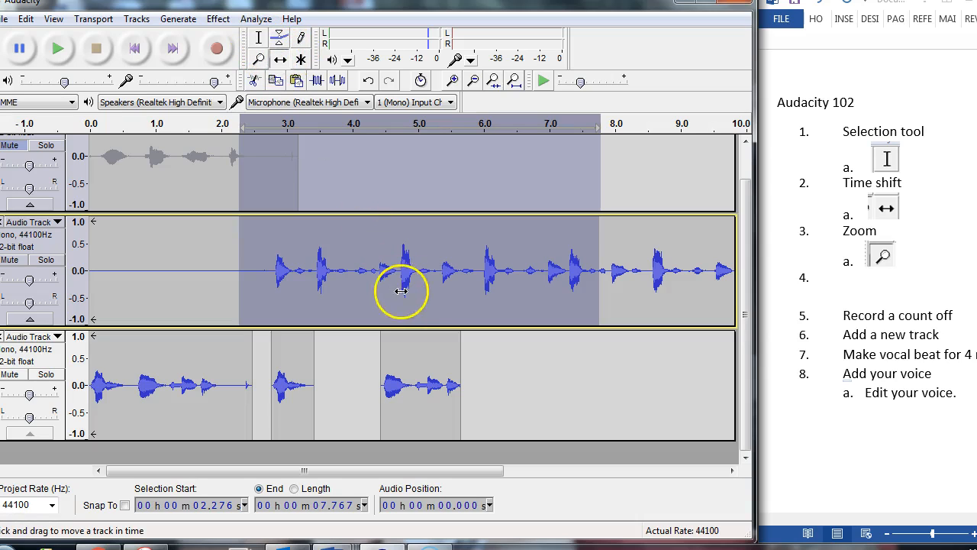
left_click_drag(417, 405, 464, 404)
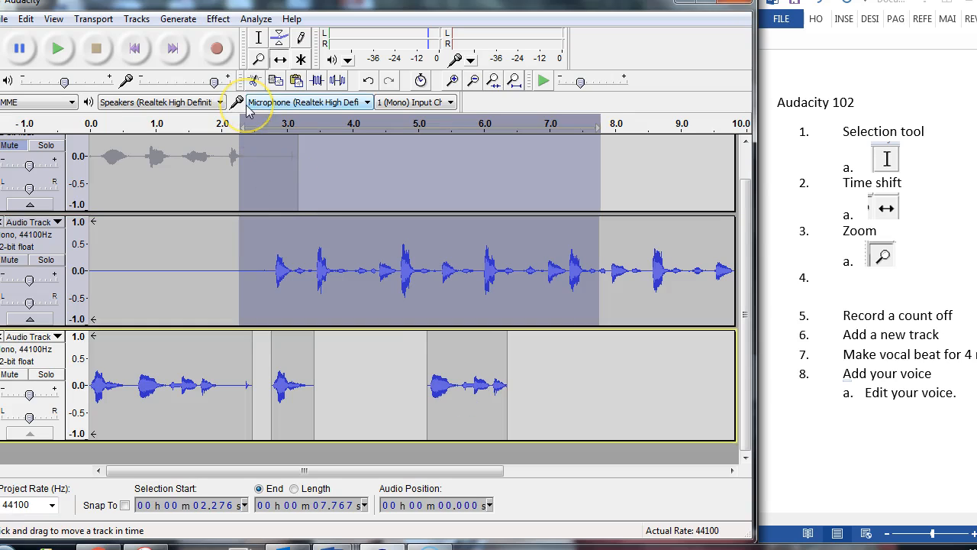
key("space")
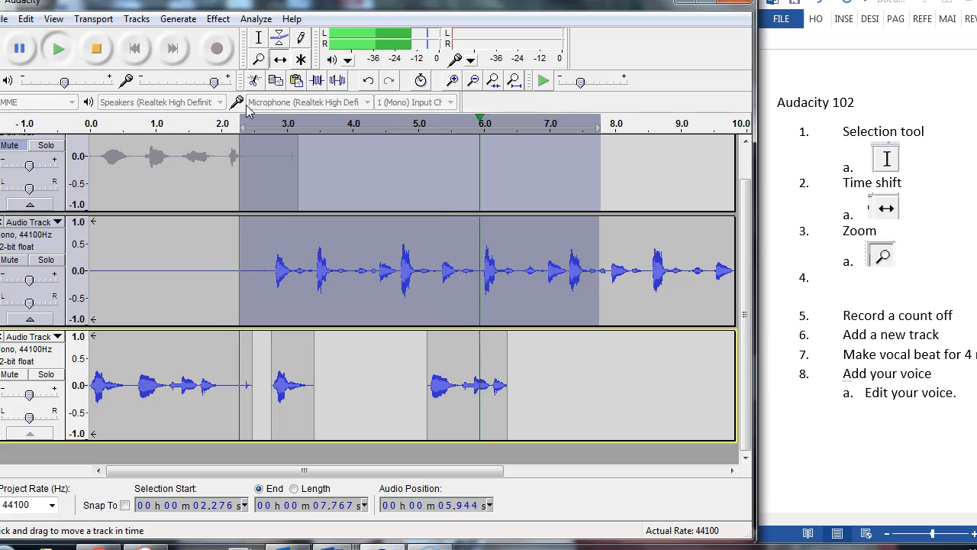
key("space")
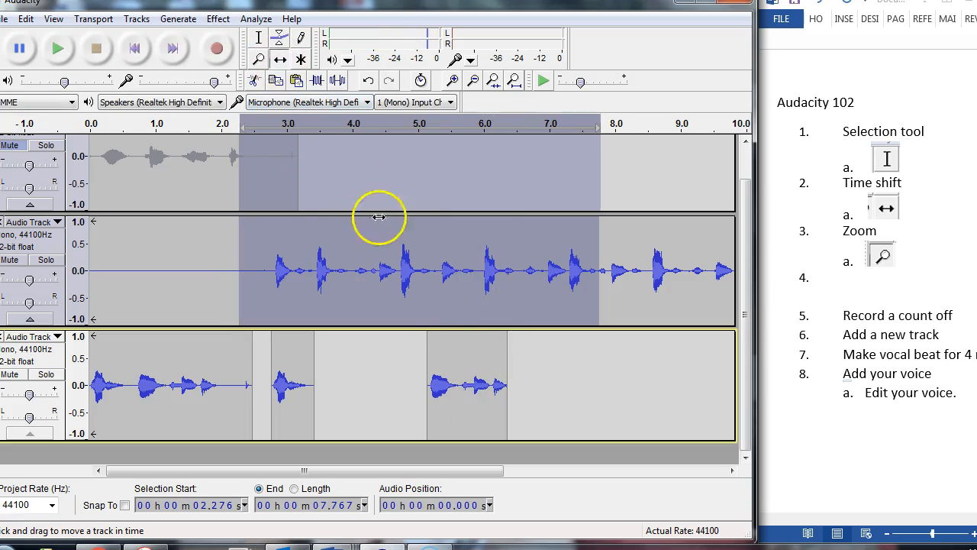
left_click_drag(464, 372, 452, 372)
key("space")
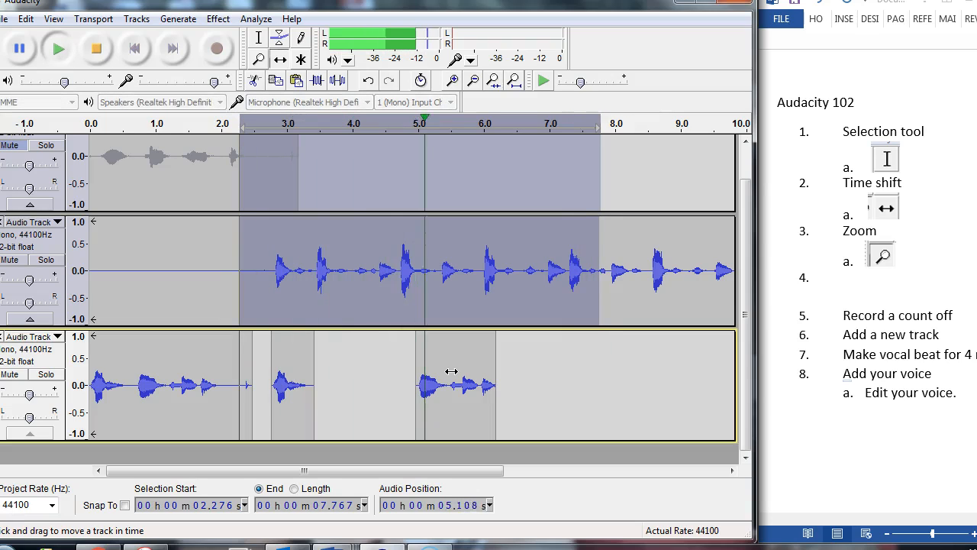
left_click(470, 376)
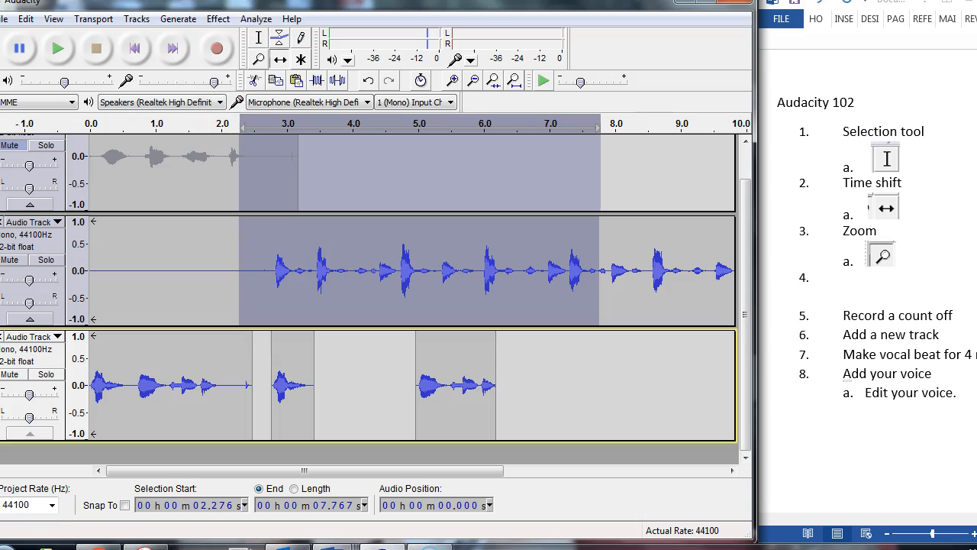
- Copy the voice phrase from about 1.21 s to 1.95 s and paste it at about 7.4 s on the same track
left_click(255, 39)
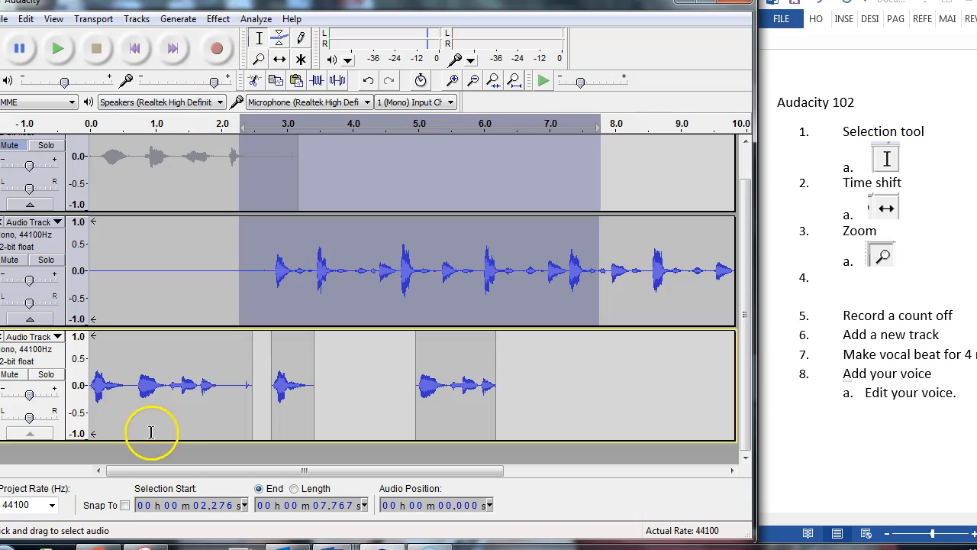
left_click(170, 383)
key("space")
key("space")
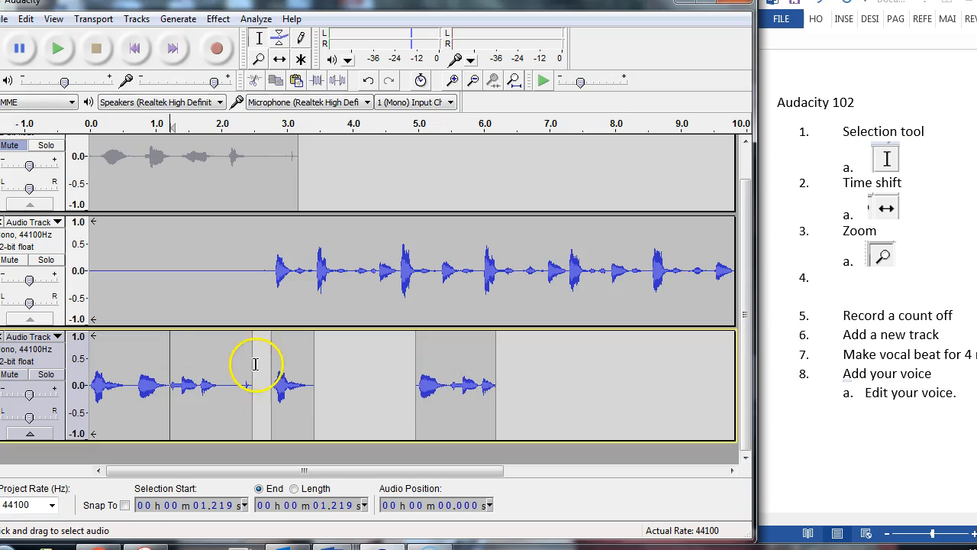
left_click(147, 368)
left_click(172, 382)
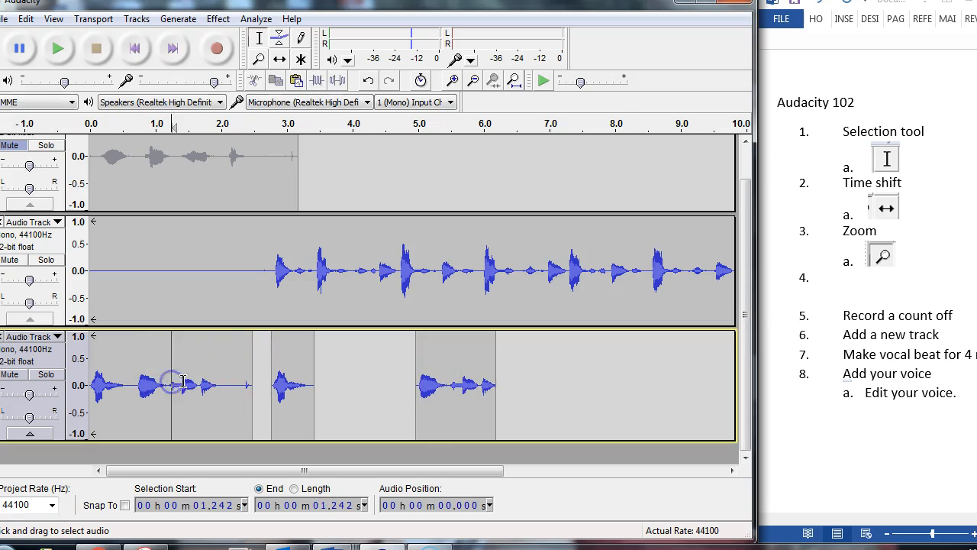
left_click(456, 79)
left_click(457, 79)
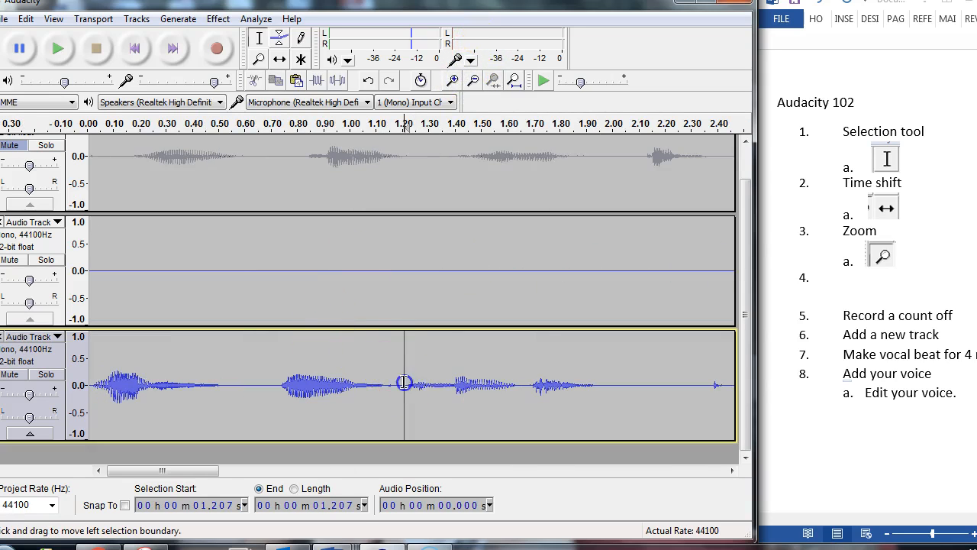
left_click_drag(406, 384, 598, 395)
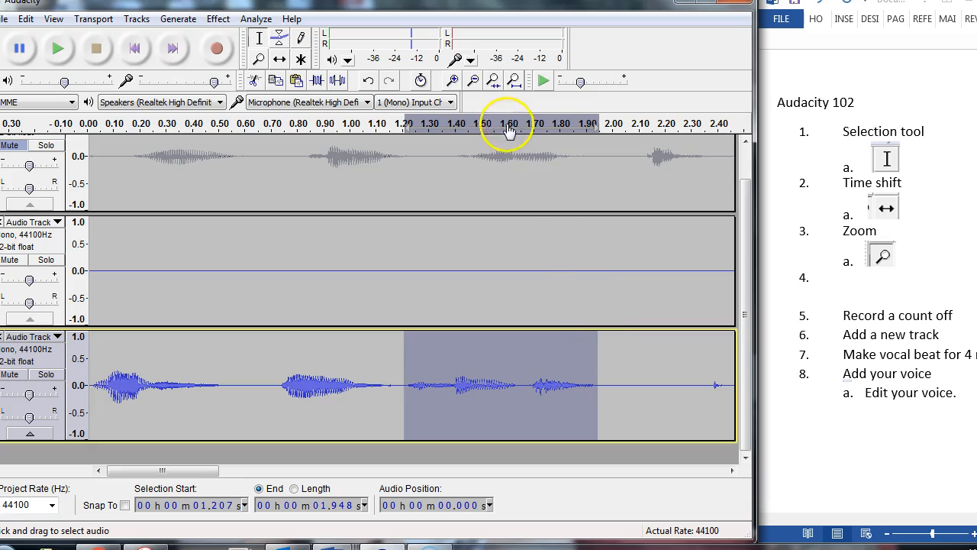
left_click(472, 82)
left_click(472, 81)
left_click(473, 82)
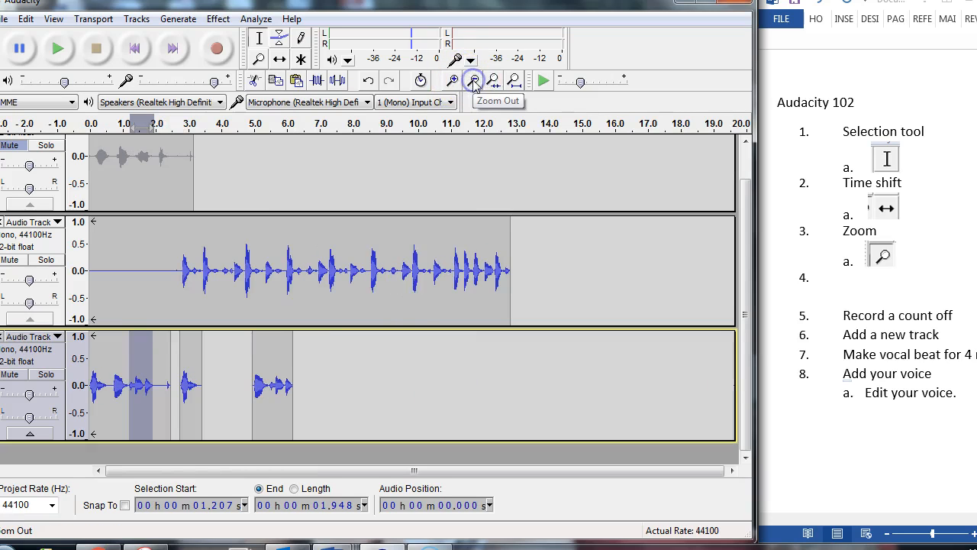
left_click_drag(333, 356, 357, 359)
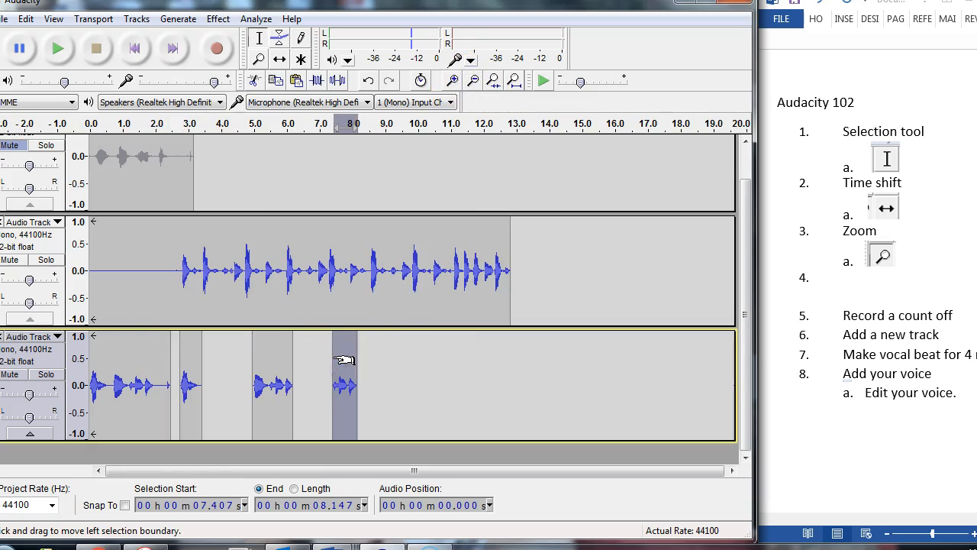
- Loop-play the vocal beat and voice tracks from about 2.32 s to 9.31 s
left_click_drag(166, 287, 396, 363)
key("space")
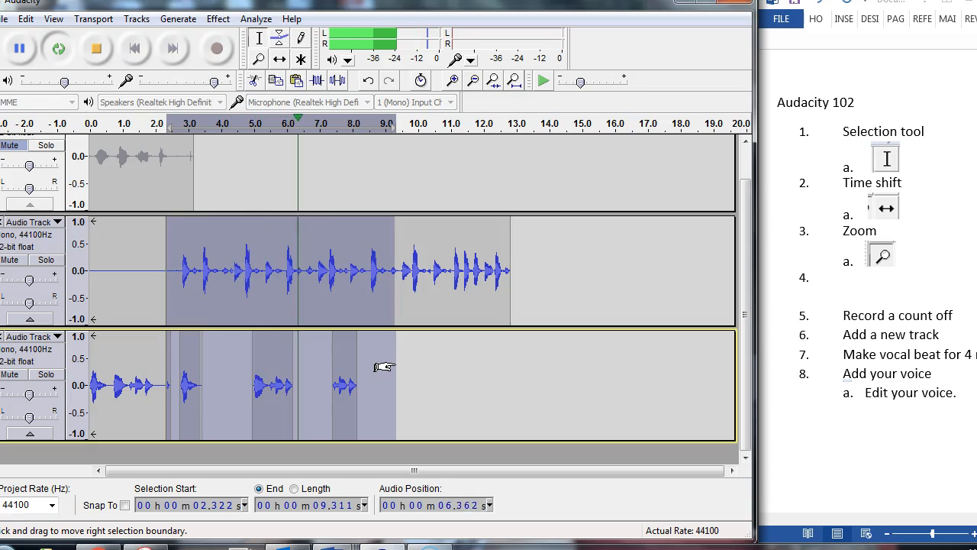
key("space")
left_click(279, 59)
left_click_drag(341, 373, 337, 374)
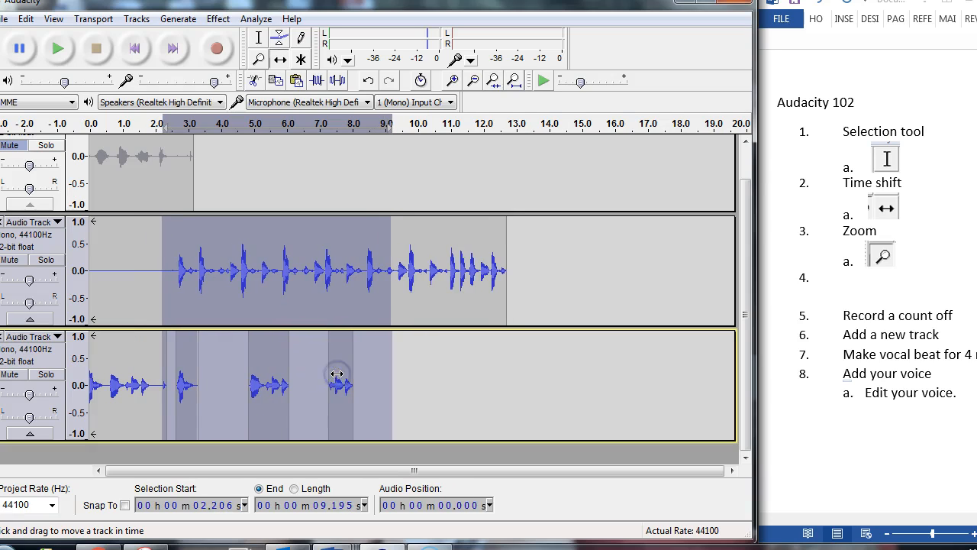
key("ctrl+z")
- Clear the range selection and shift only the last voice clip to start at about 7.6 s
left_click(412, 371)
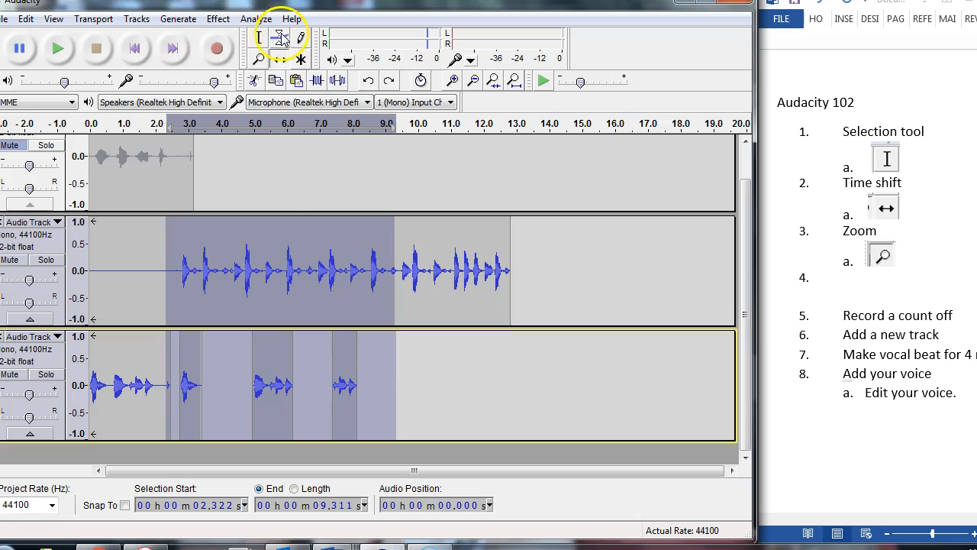
left_click(448, 370)
left_click(279, 58)
left_click_drag(343, 425, 348, 412)
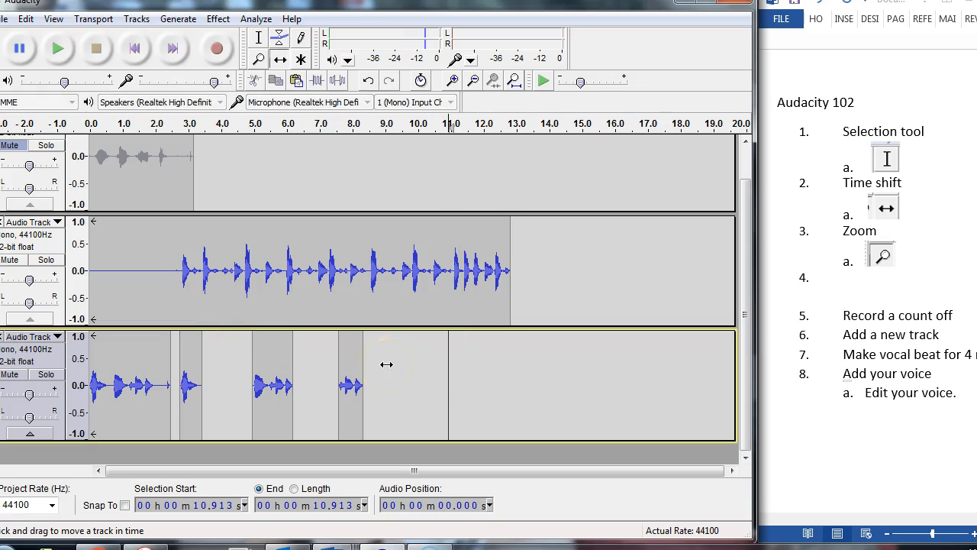
- Play the beat and voice tracks from about 2.25 s to 9.85 s, first looped and once more without looping
left_click(256, 38)
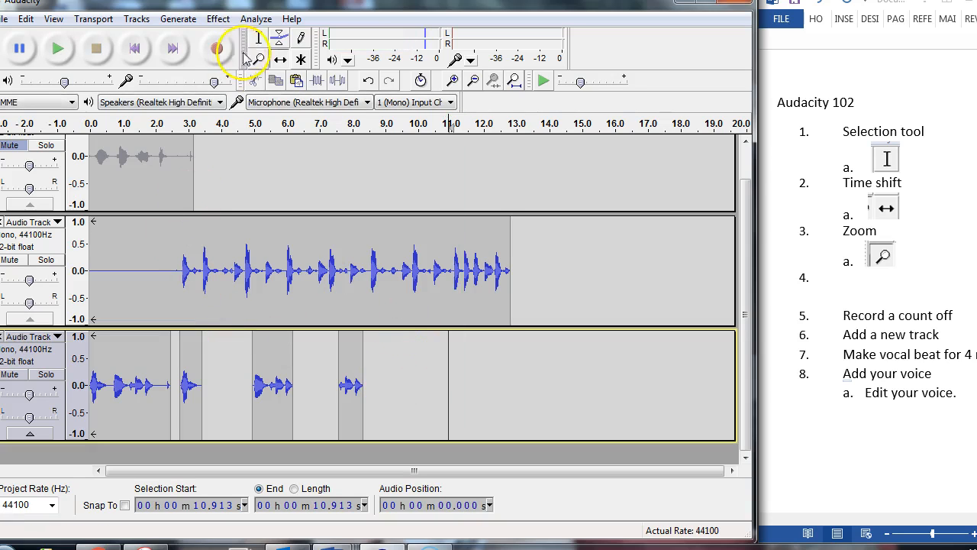
left_click_drag(162, 225, 409, 349)
key("shift+space")
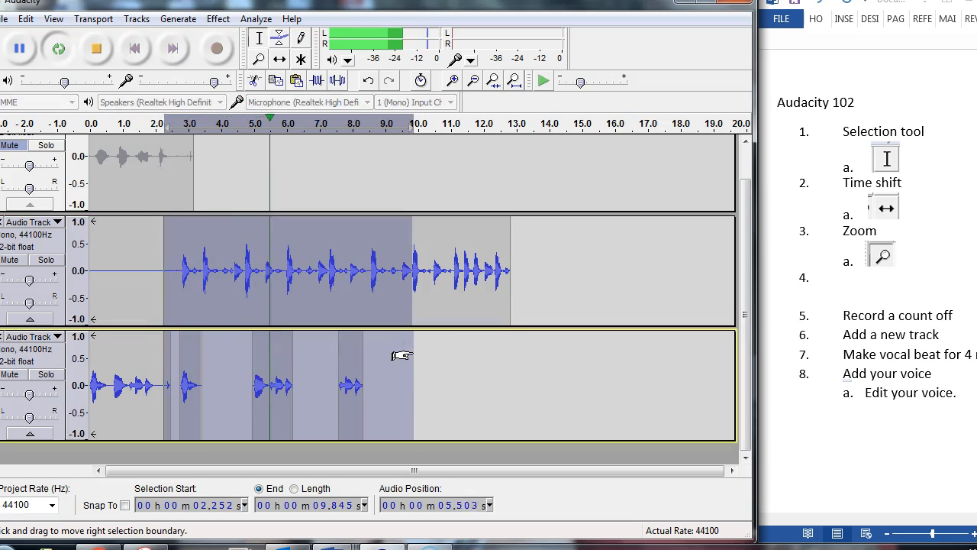
key("space")
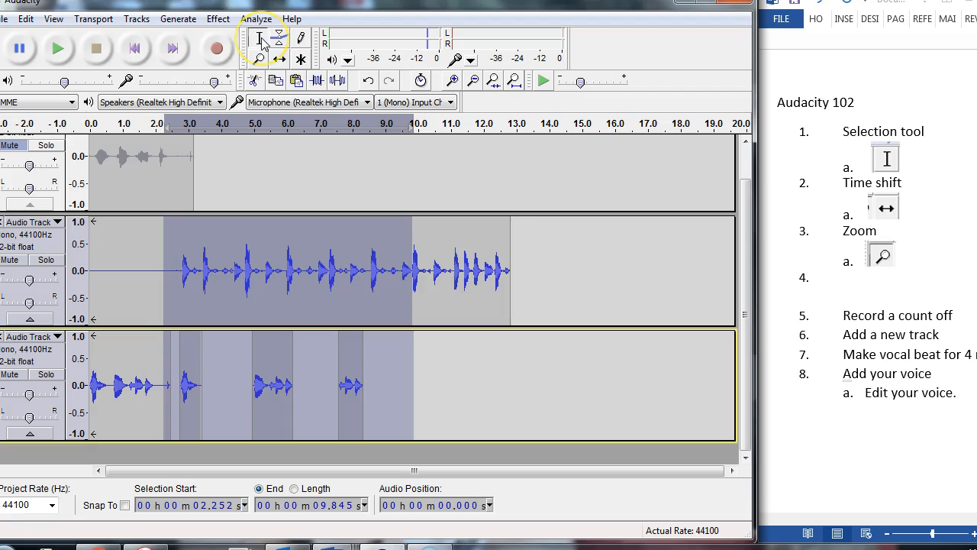
key("space")
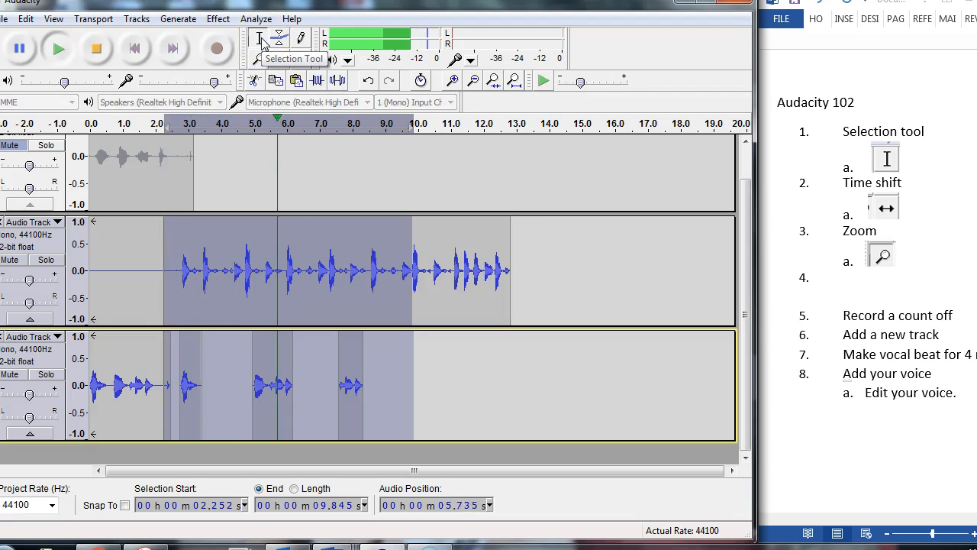
key("space")
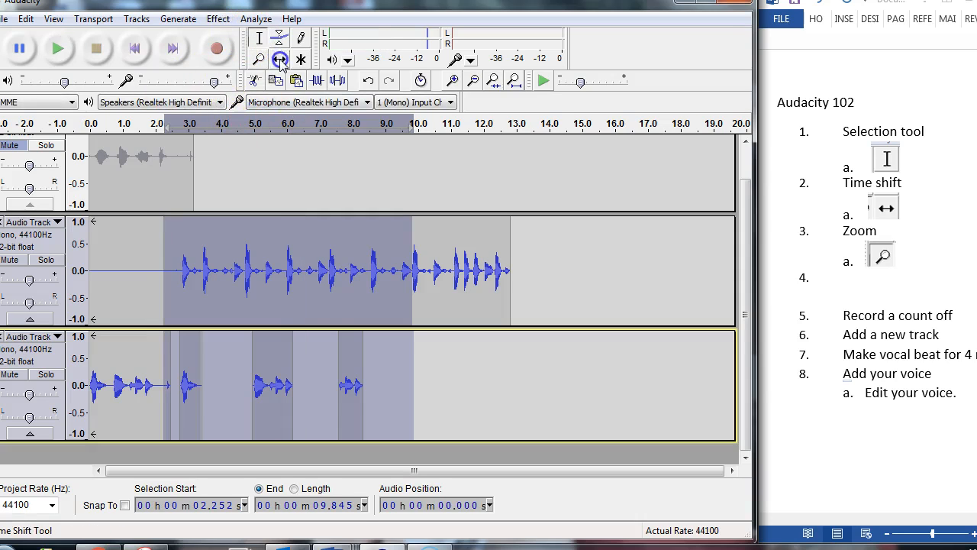
- Mark the beat track at about 6.43 s and shift the last voice clip to start at that point
left_click(259, 38)
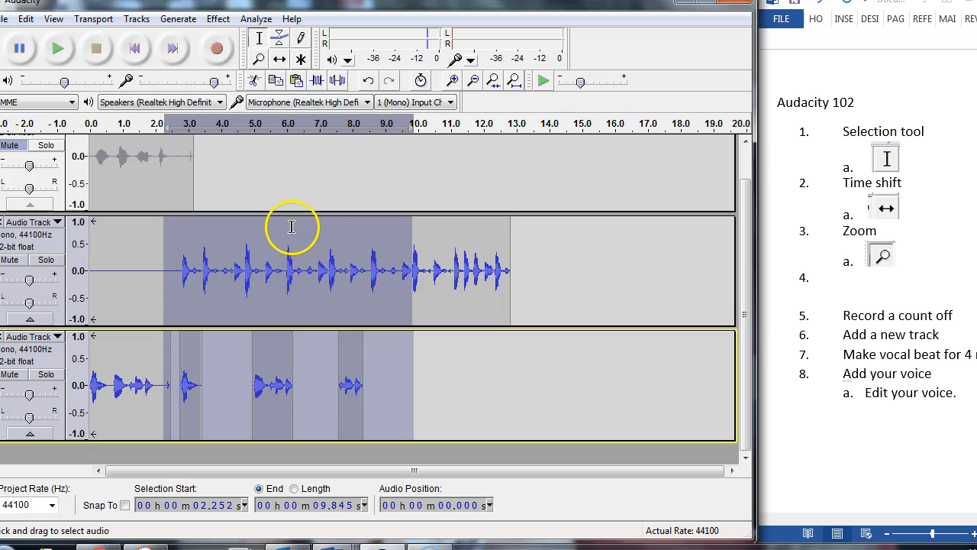
left_click(302, 252)
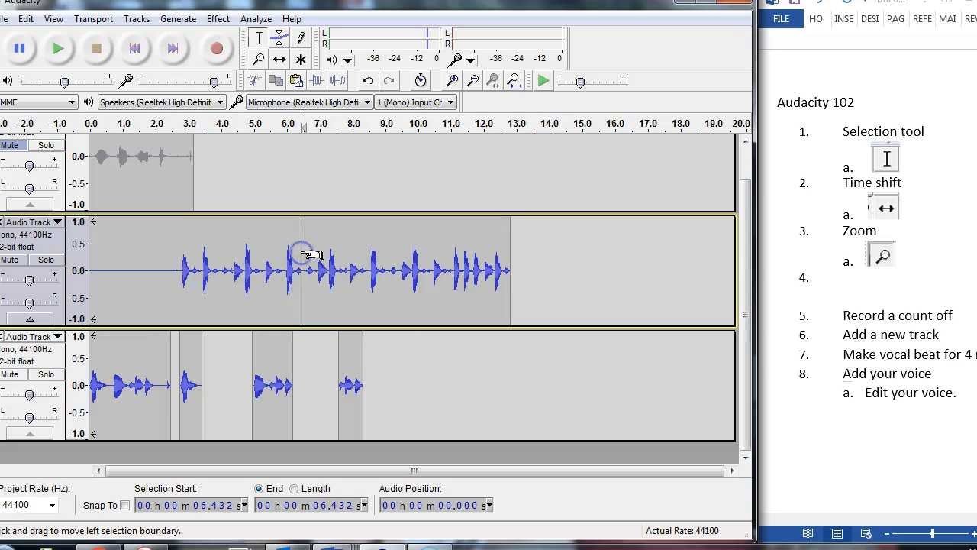
left_click(279, 59)
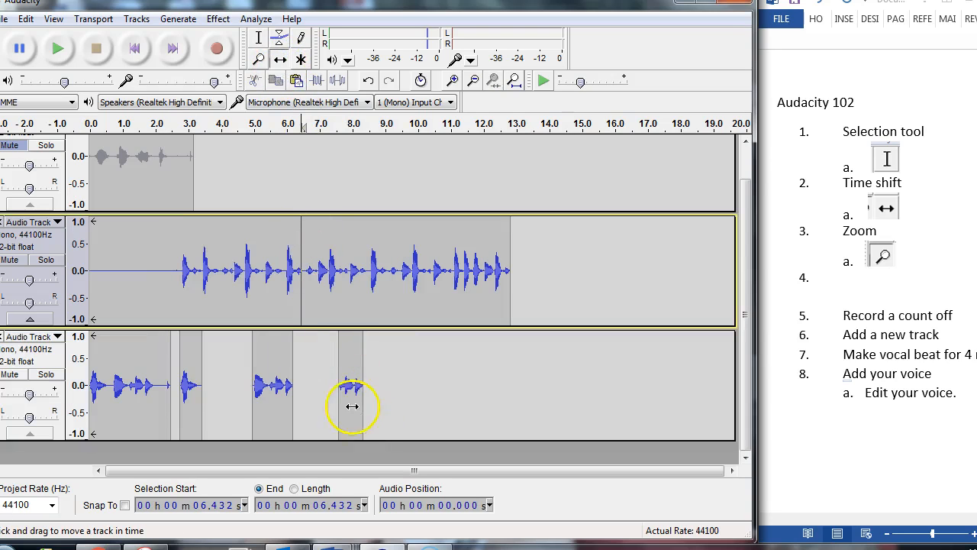
left_click_drag(340, 400, 314, 398)
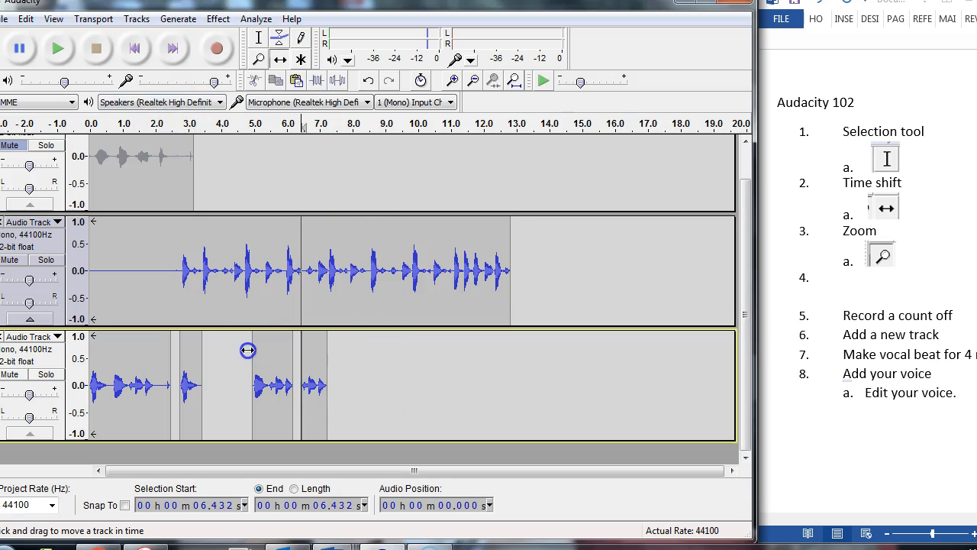
- Select about 2.48 s to 7.85 s on the voice track and loop-play that range with the beat
left_click(259, 38)
left_click_drag(348, 363, 173, 332)
key("shift+space")
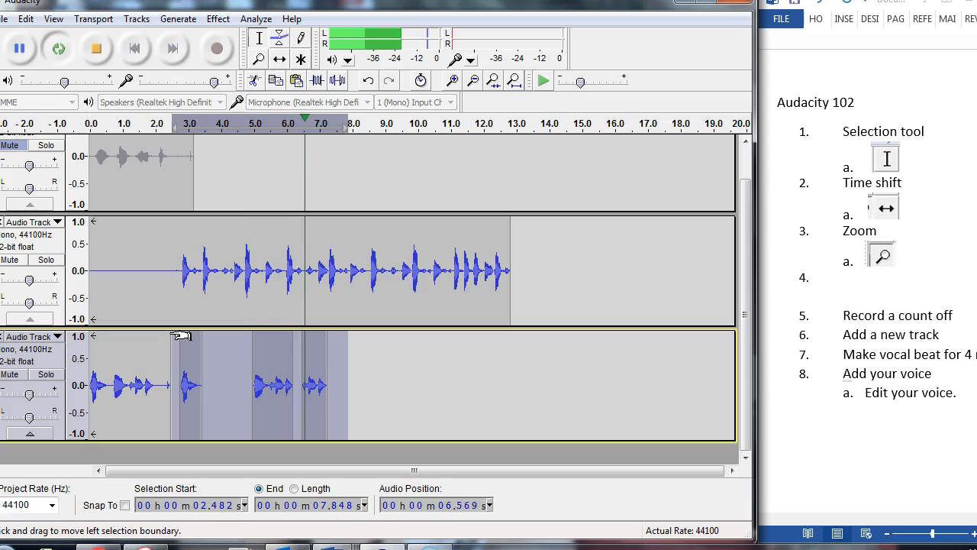
key("space")
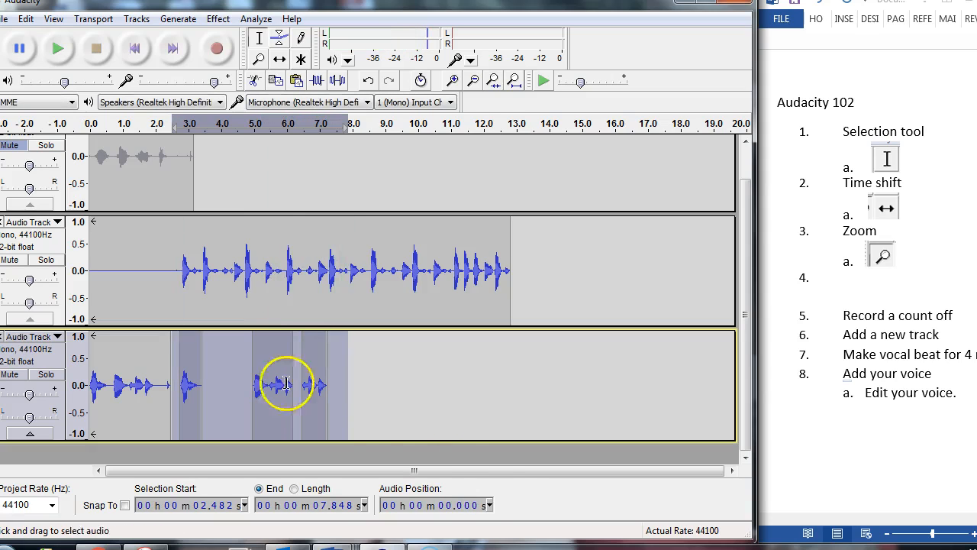
- Copy the voice clips from about 2.79 s to 7.64 s, paste them at about 8.68 s on the same track, and play them with the beat
left_click(400, 375)
left_click_drag(341, 369, 182, 350)
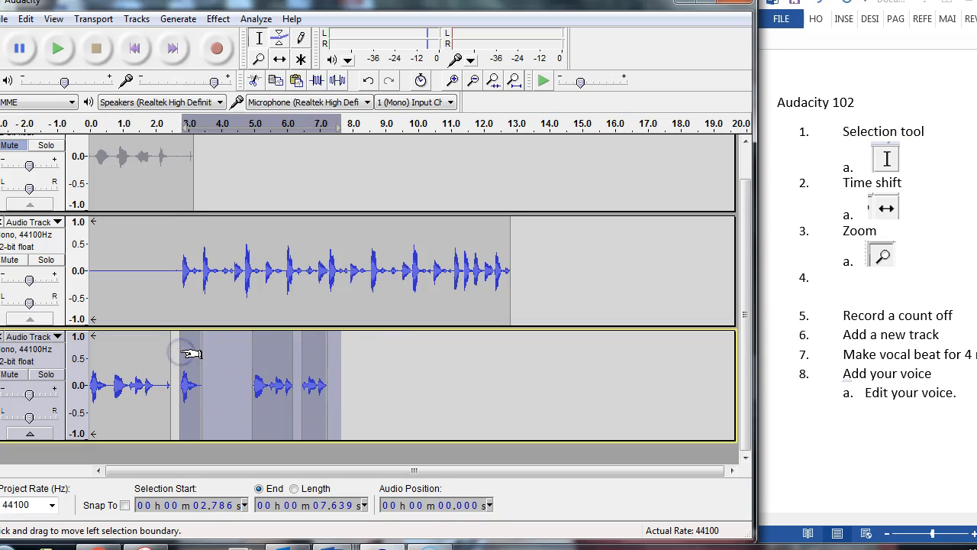
key("ctrl+z")
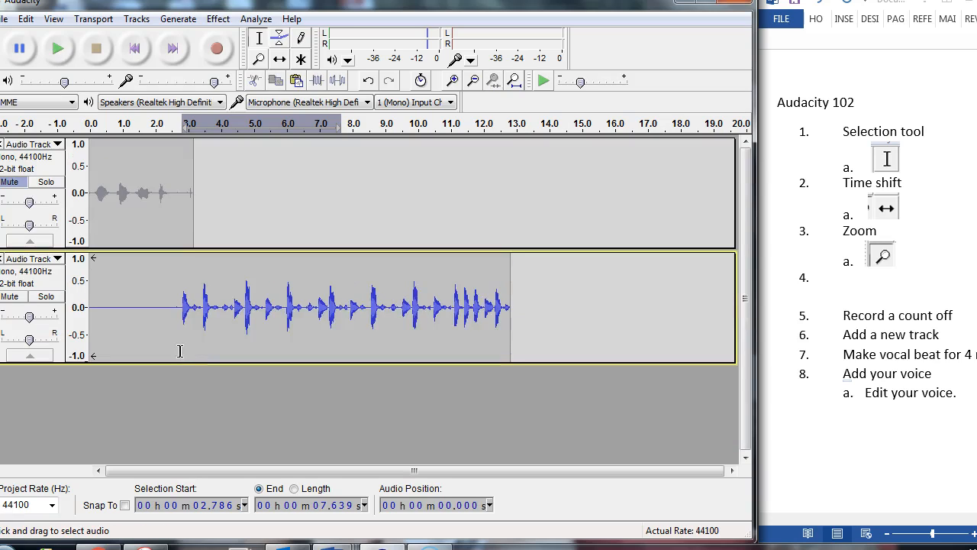
key("ctrl+z")
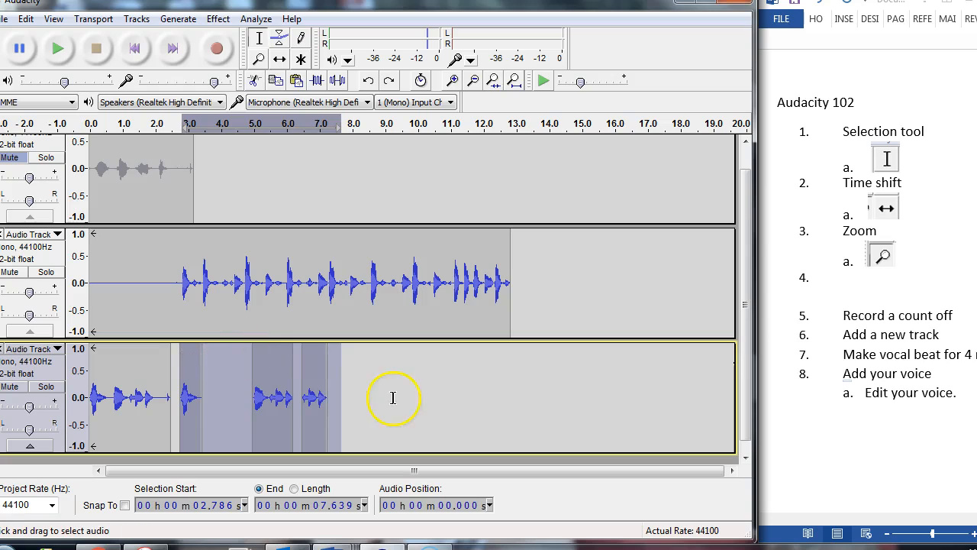
left_click(366, 393)
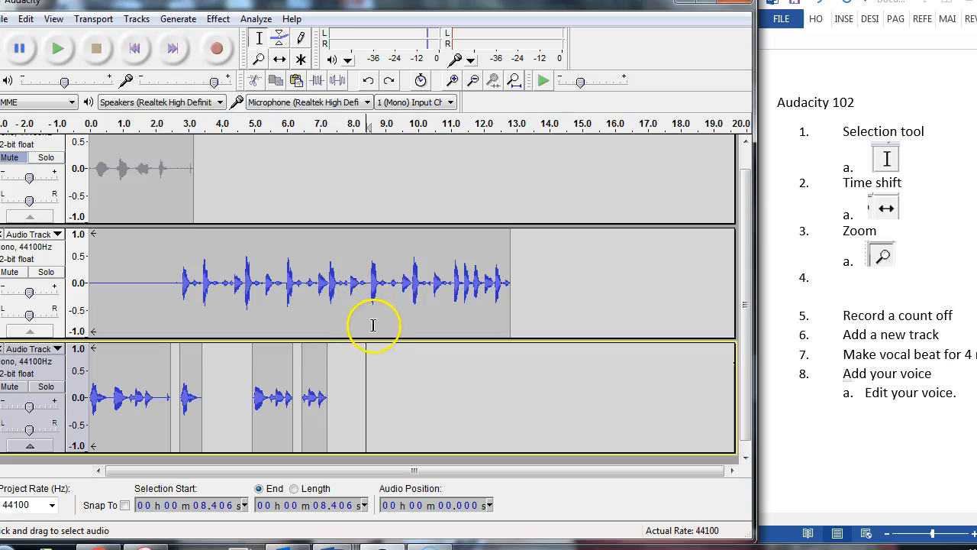
left_click(374, 360)
key("ctrl+v")
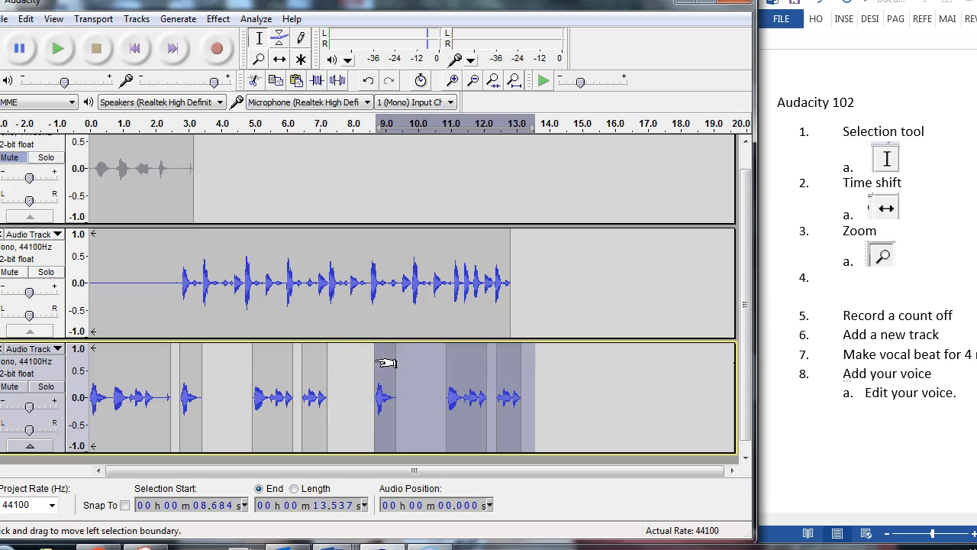
left_click(60, 48)
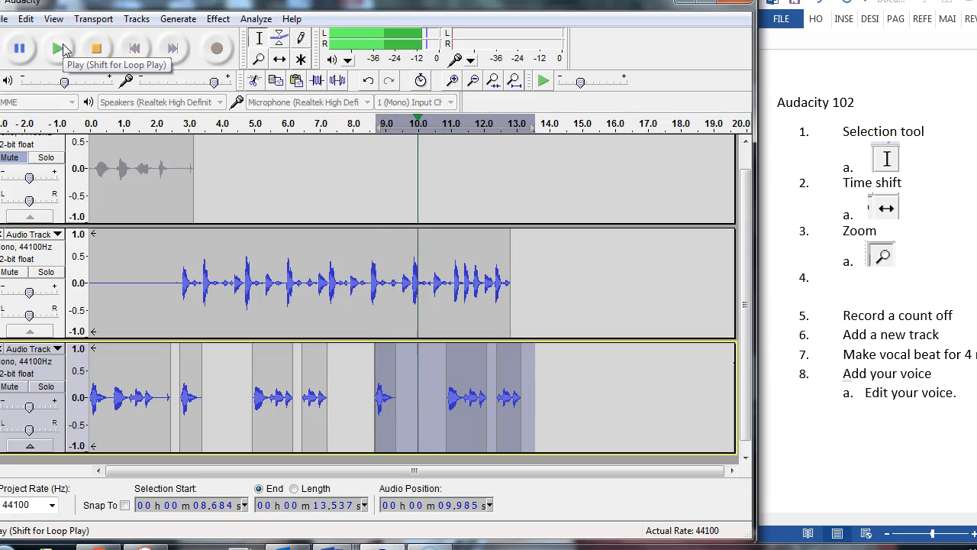
key("space")
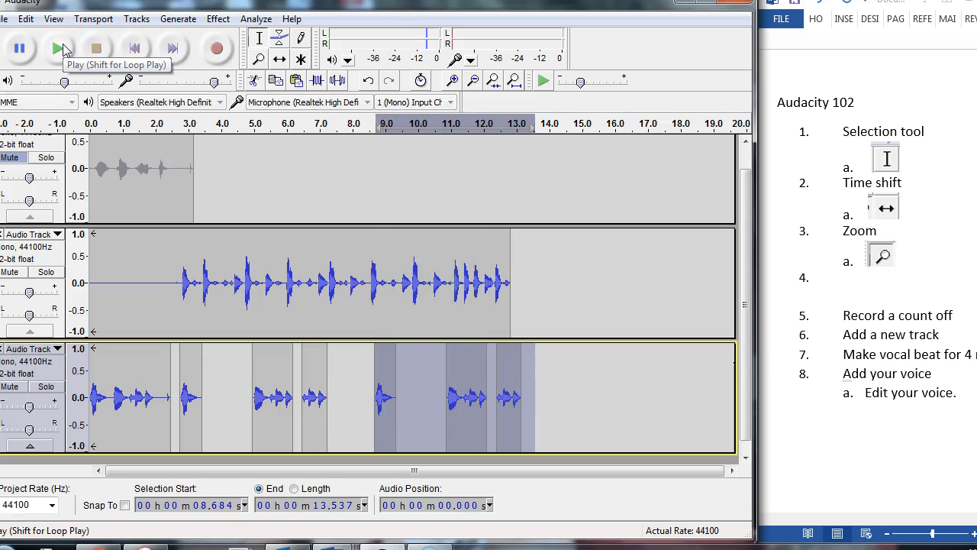
- Shift the pasted voice clips earlier to start at about 8.41 s and play them with the beat
left_click(279, 60)
left_click_drag(384, 391, 377, 388)
key("space")
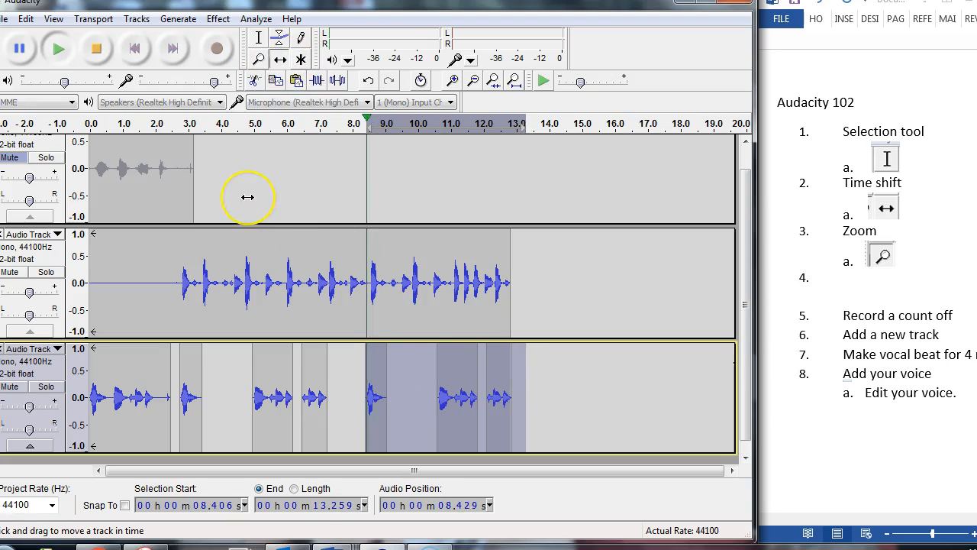
key("space")
key("space")
- Shift the pasted voice clips further back to start at about 7.94 s, playing them with the beat to check the timing
key("space")
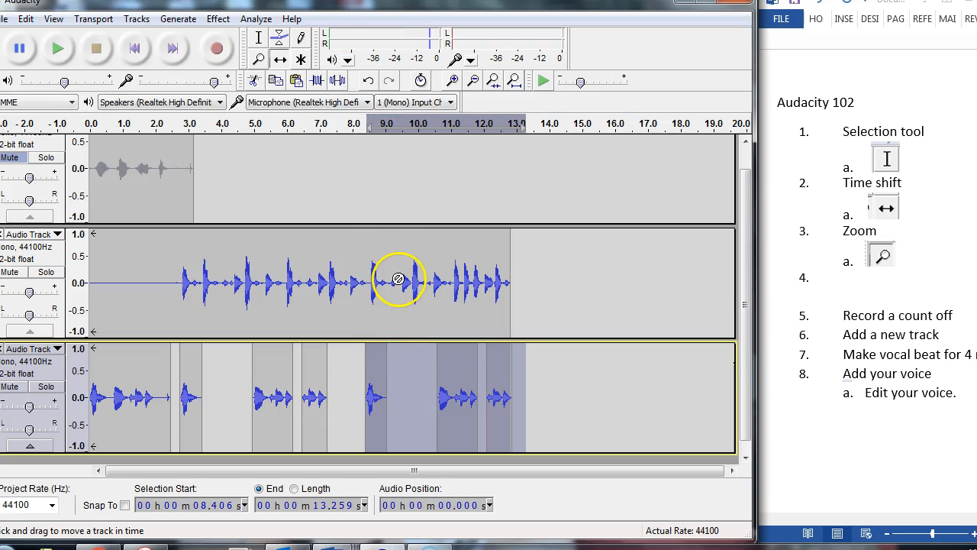
left_click_drag(382, 390, 368, 391)
key("space")
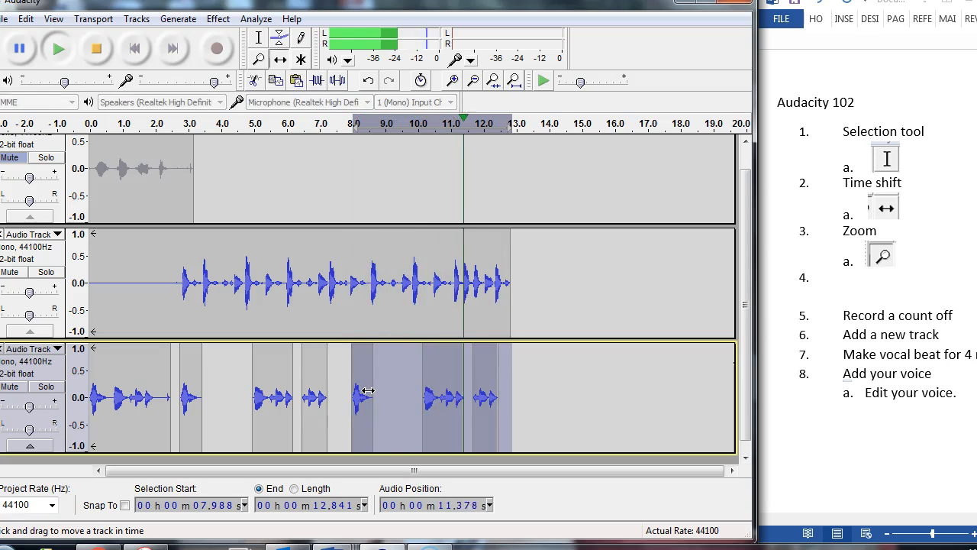
left_click_drag(368, 390, 366, 390)
key("space")
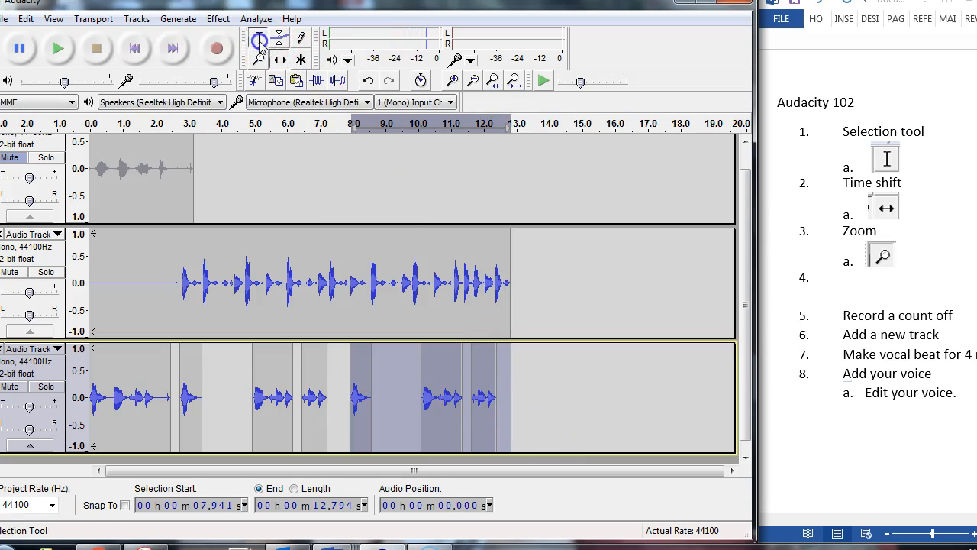
- Deselect the pasted clips, shift only the last voice clip slightly later to about 11.7 s, and play from about 8.08 s
left_click(582, 397)
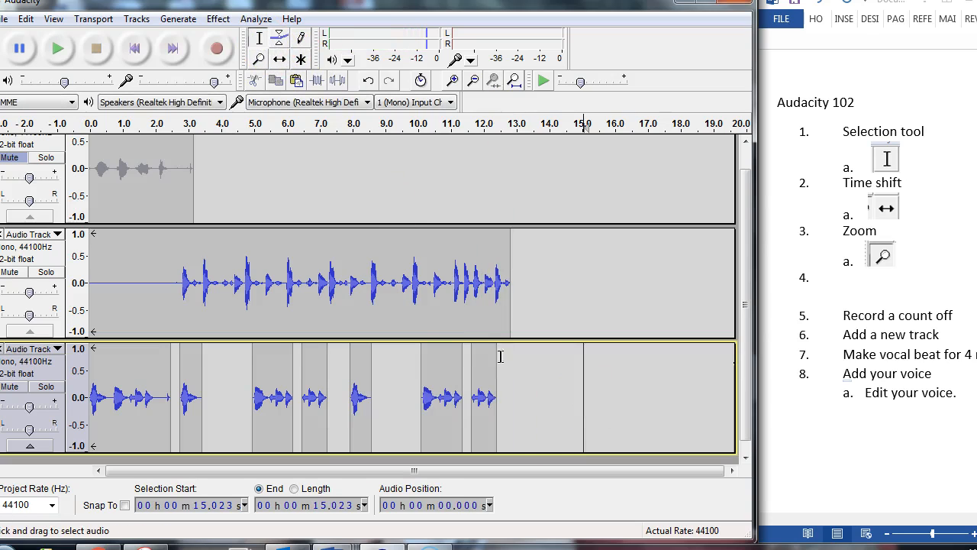
left_click(277, 60)
left_click_drag(477, 362, 481, 366)
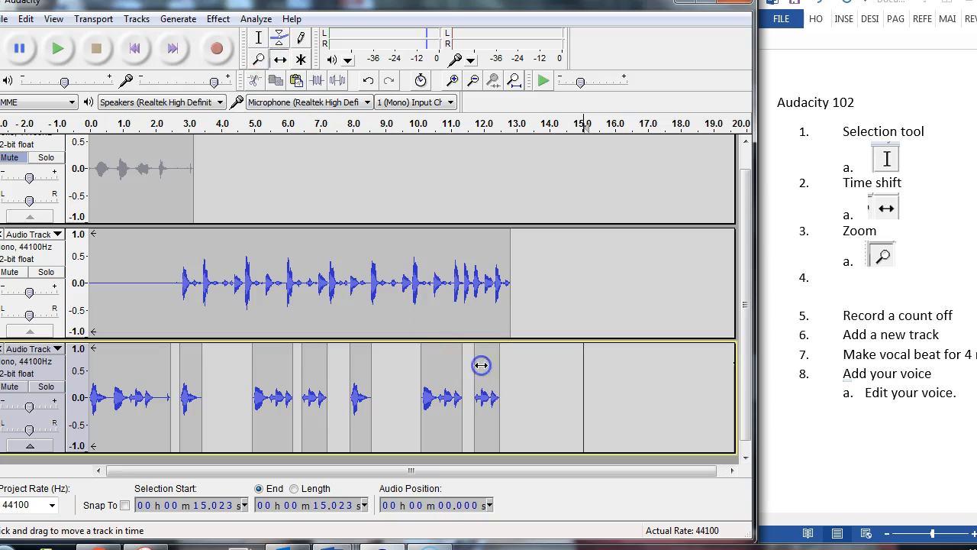
left_click(258, 36)
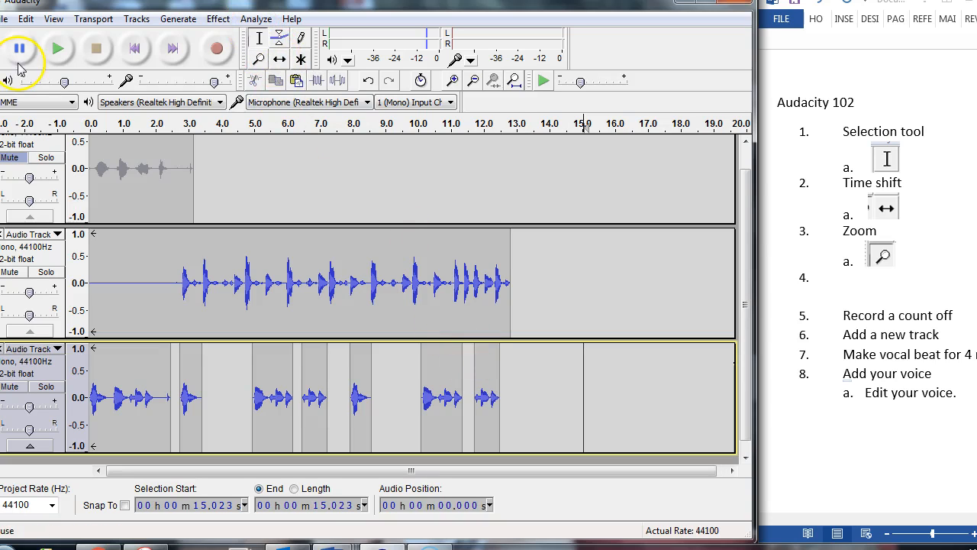
left_click(356, 283)
key("space")
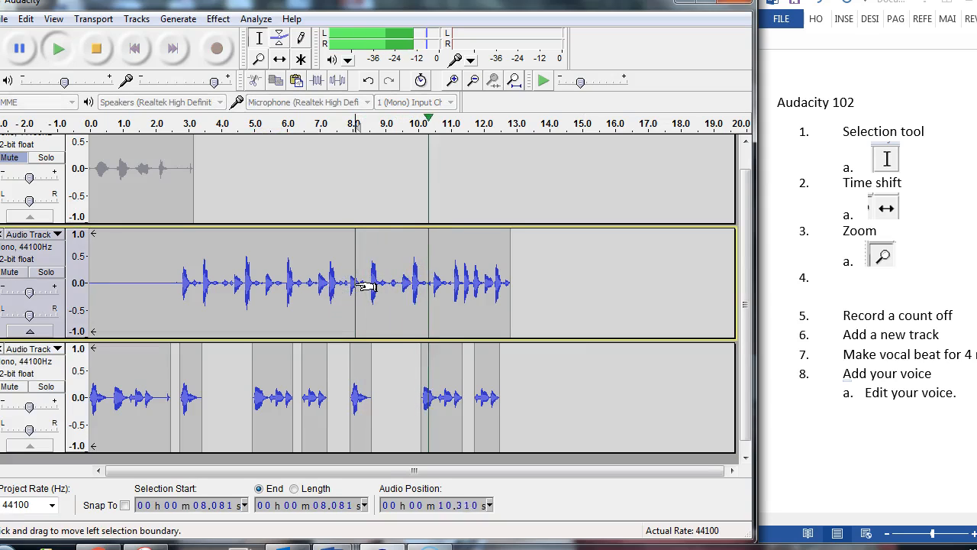
key("space")
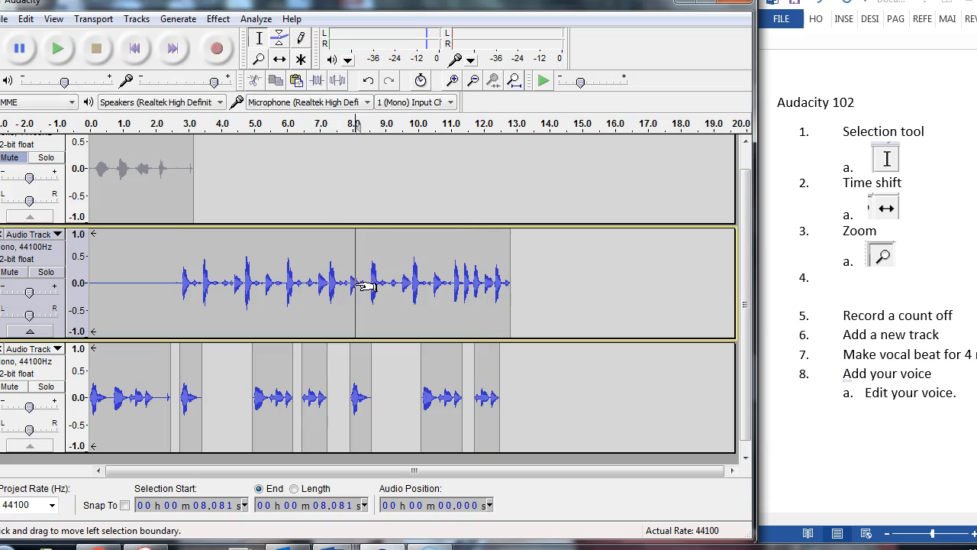
- Shift the last voice clip slightly earlier to start at about 11.6 s and play the tracks from about 3.67 s
left_click(280, 59)
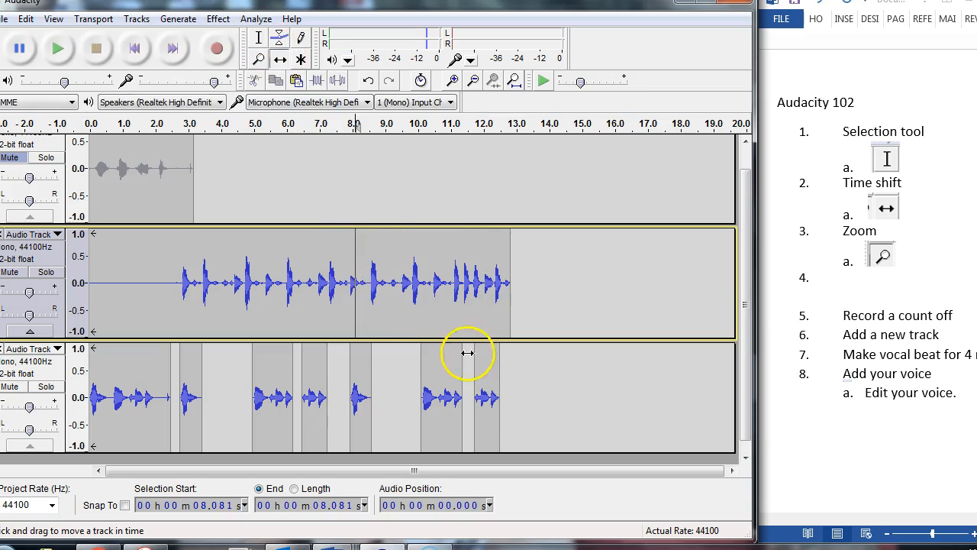
left_click_drag(486, 387, 484, 387)
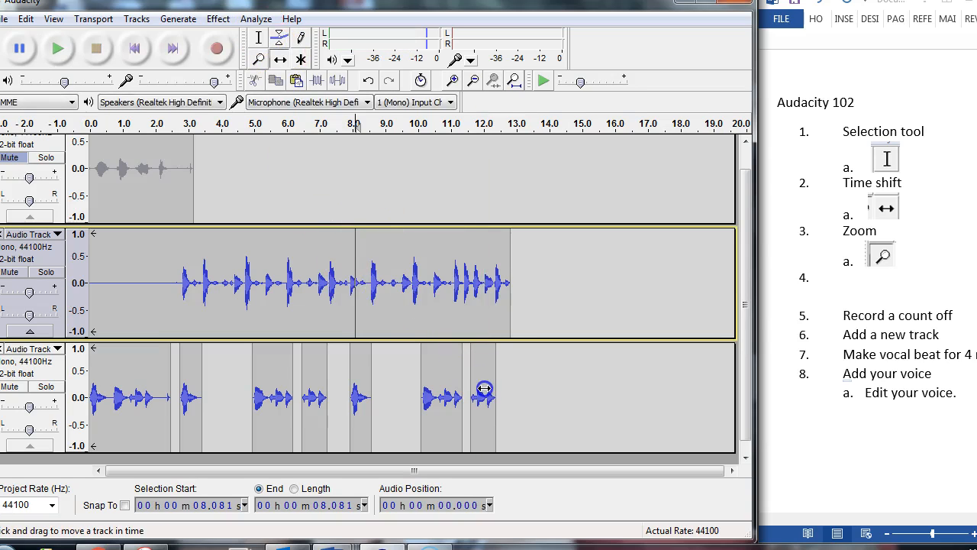
left_click(259, 40)
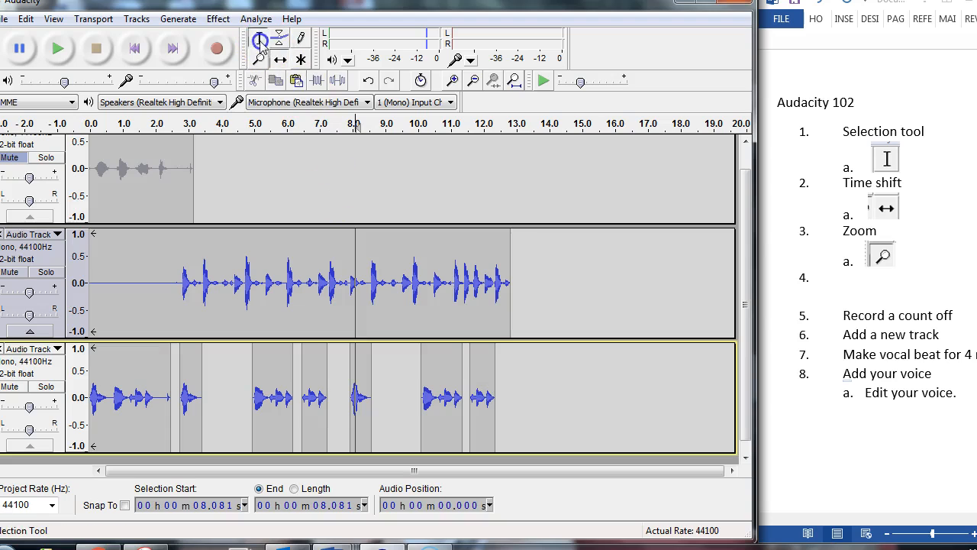
left_click(209, 190)
key("space")
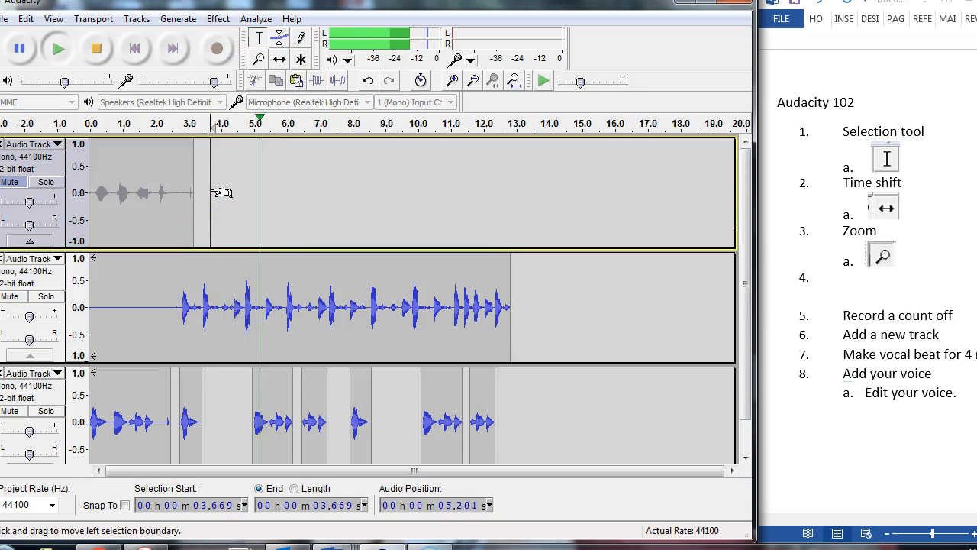